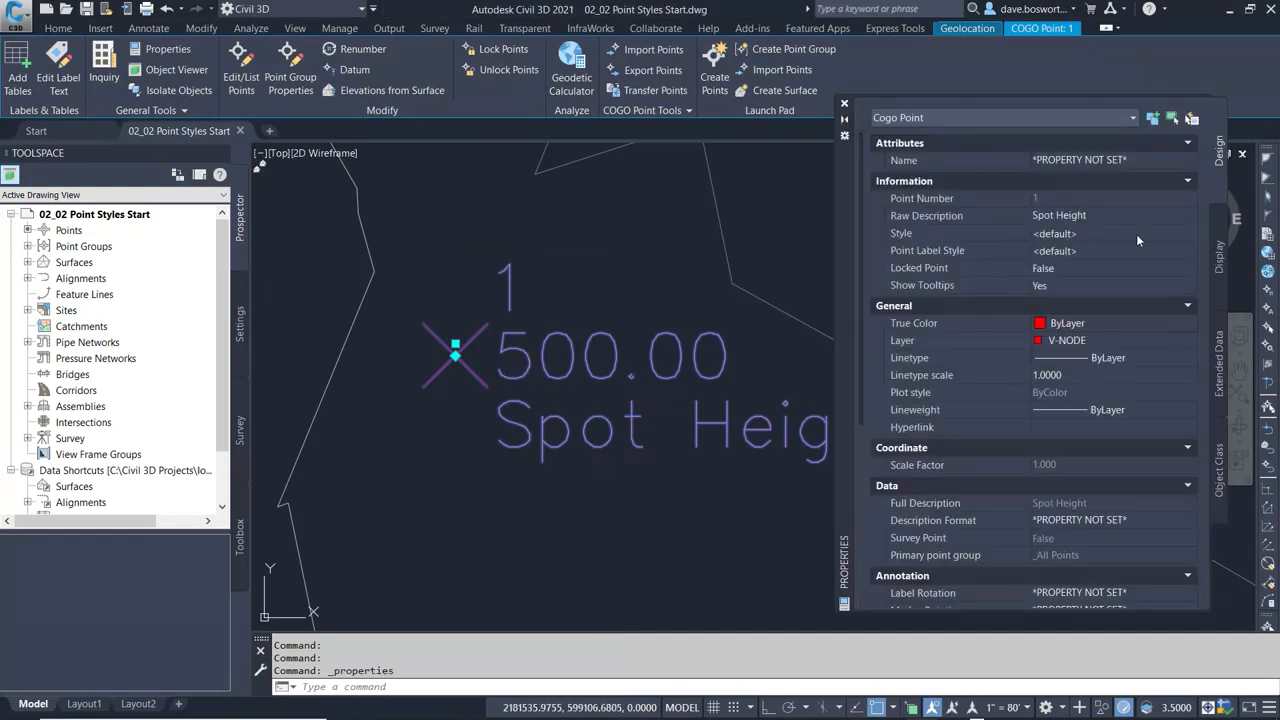
Step: Check the Spot Height point's Style and Point Label Style properties, and clear the selection
{"action": "left_click", "coordinate": [1137, 236]}
{"action": "left_click", "coordinate": [1139, 250]}
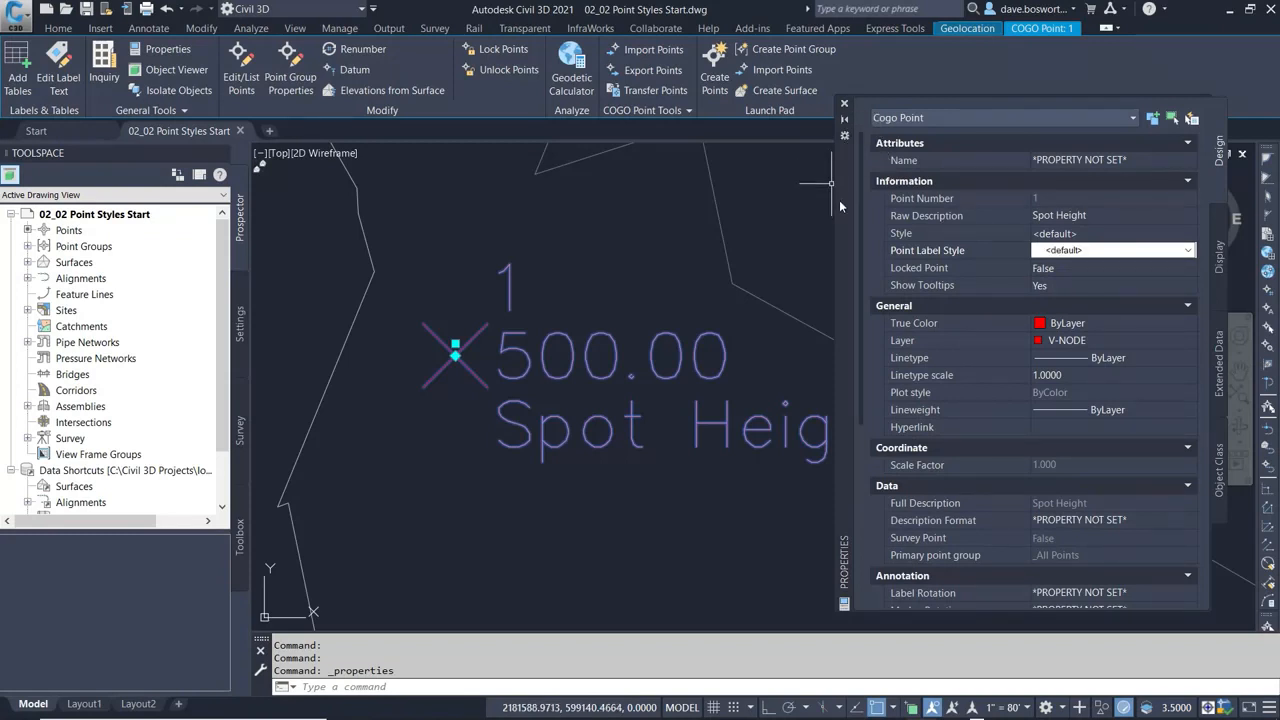
{"action": "key", "text": "Escape"}
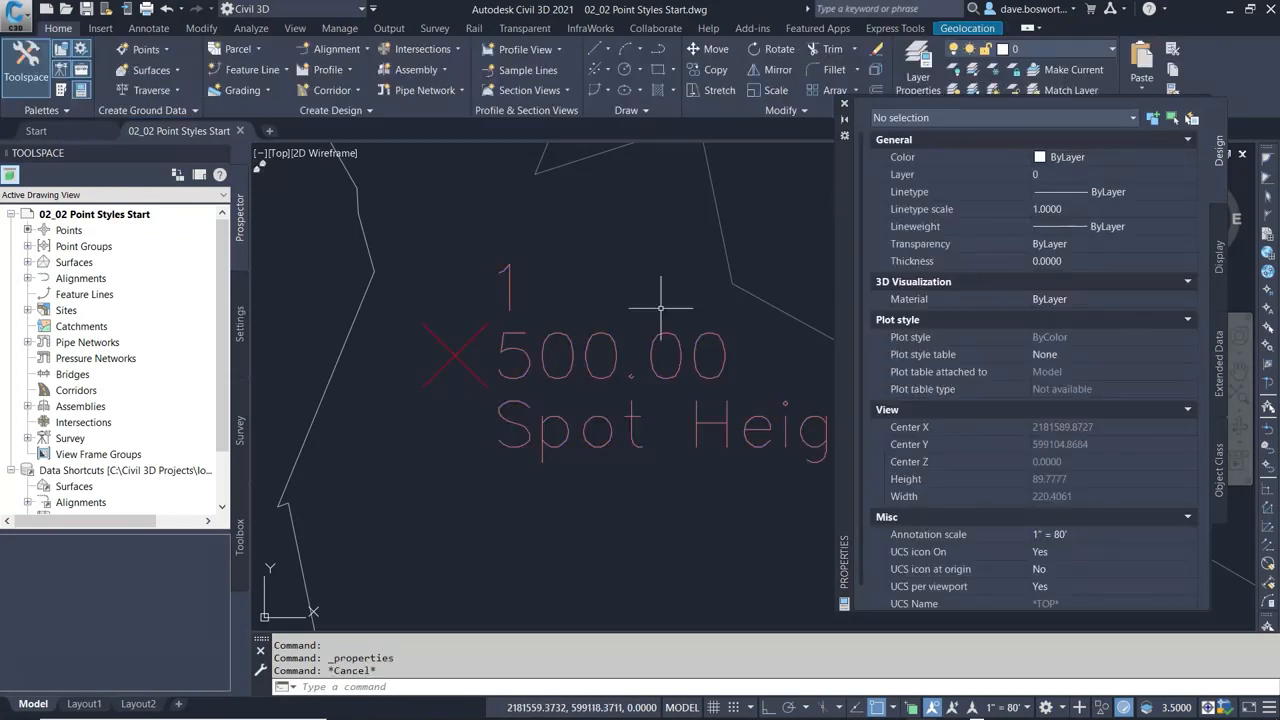
{"action": "middle_click_drag", "start_coordinate": [660, 307], "coordinate": [600, 302]}
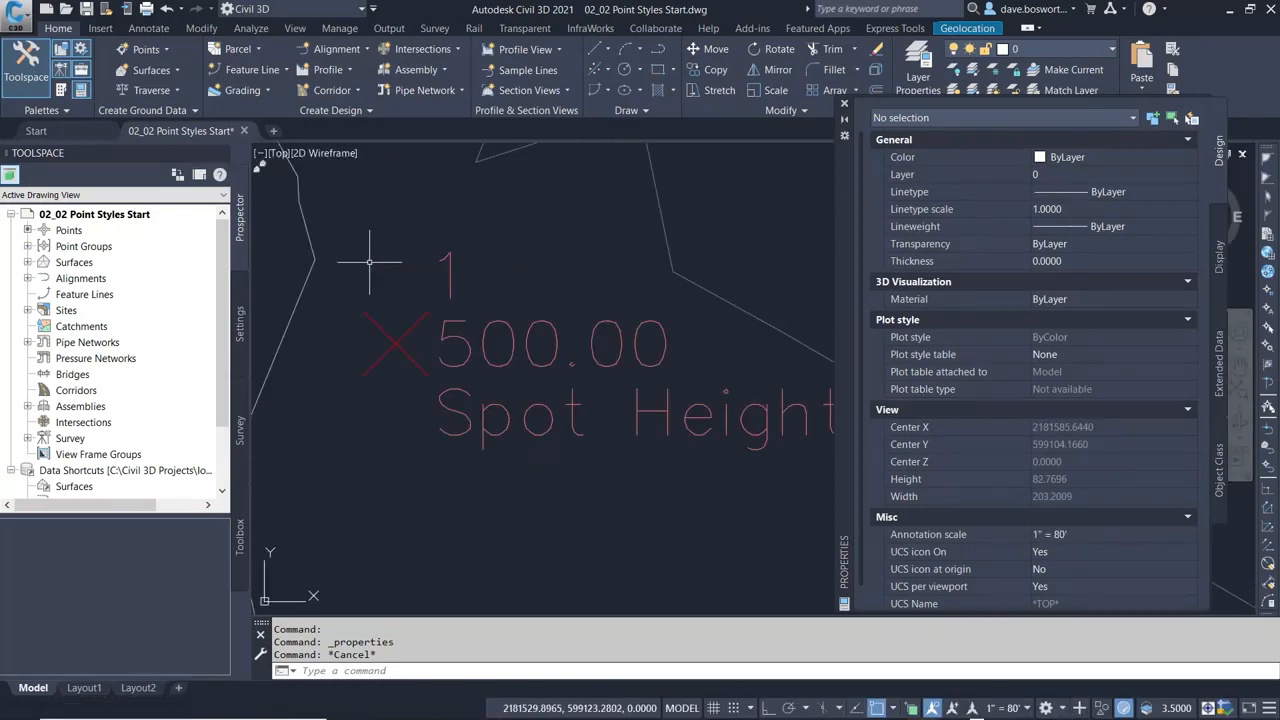
Step: Expand the point groups of the drawing and open the properties of the _All Points group
{"action": "left_click", "coordinate": [72, 229]}
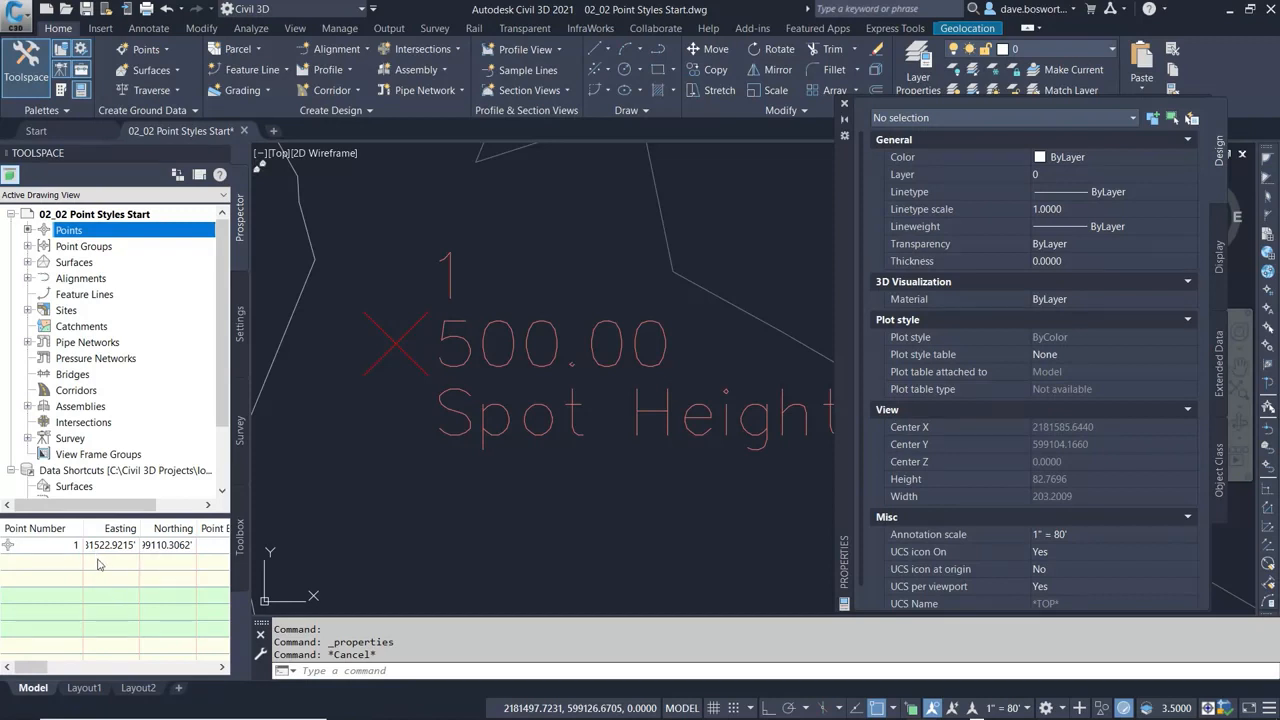
{"action": "left_click", "coordinate": [62, 249]}
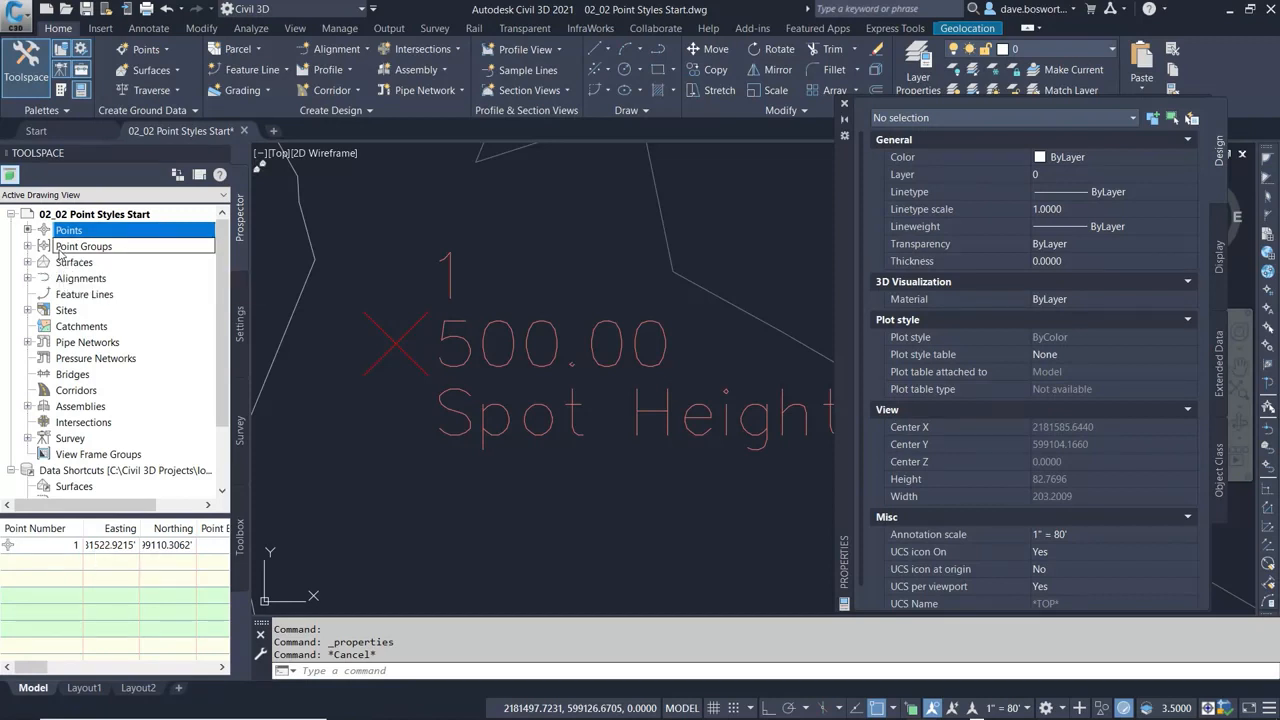
{"action": "left_click", "coordinate": [28, 247]}
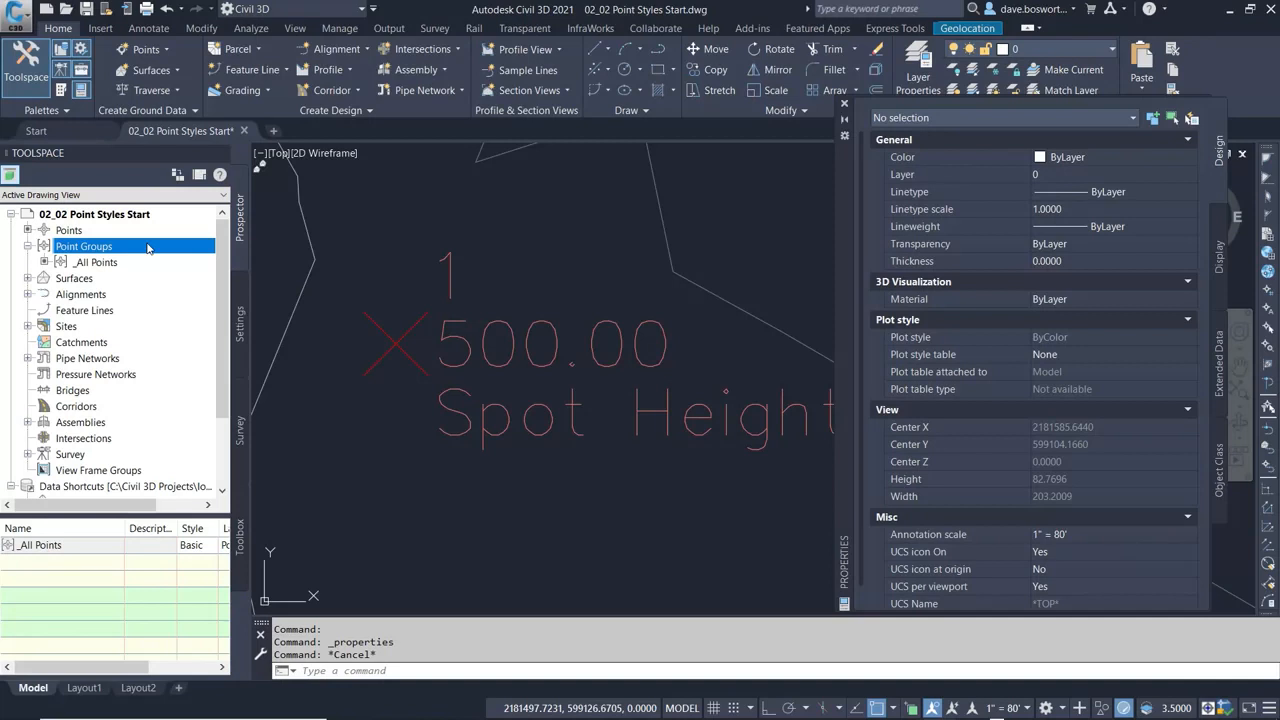
{"action": "left_click", "coordinate": [130, 264]}
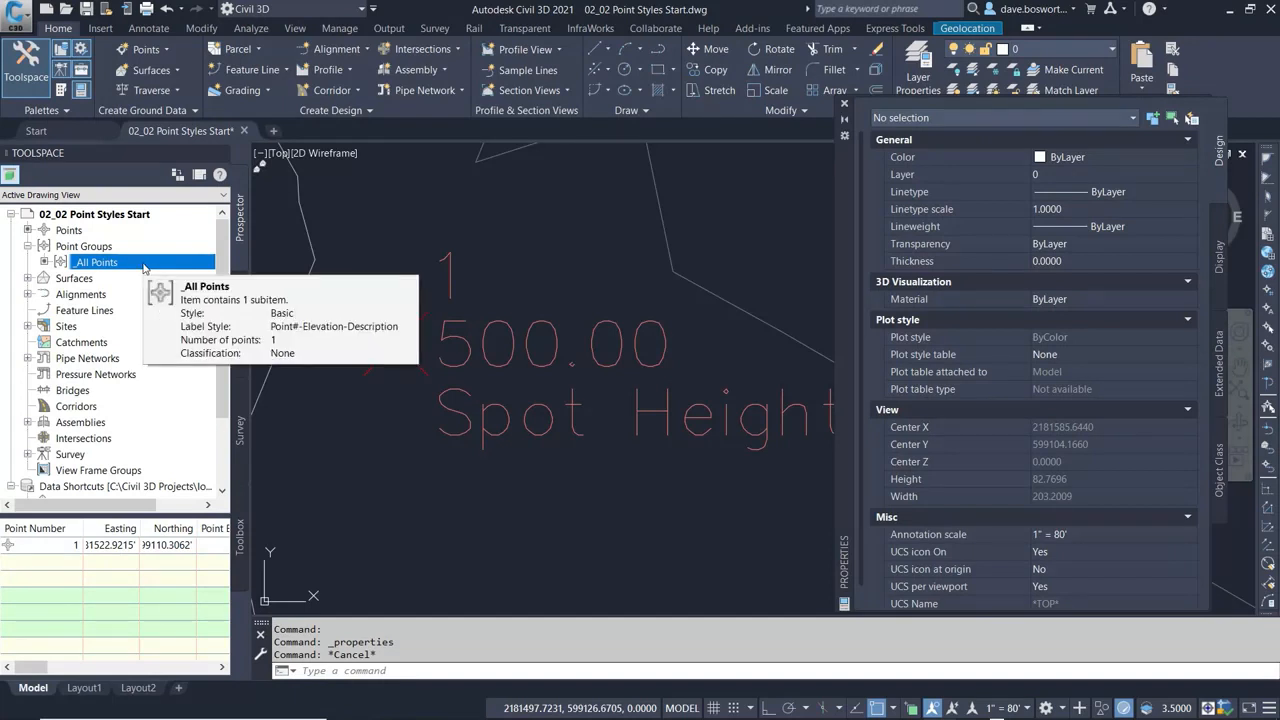
{"action": "right_click", "coordinate": [148, 265]}
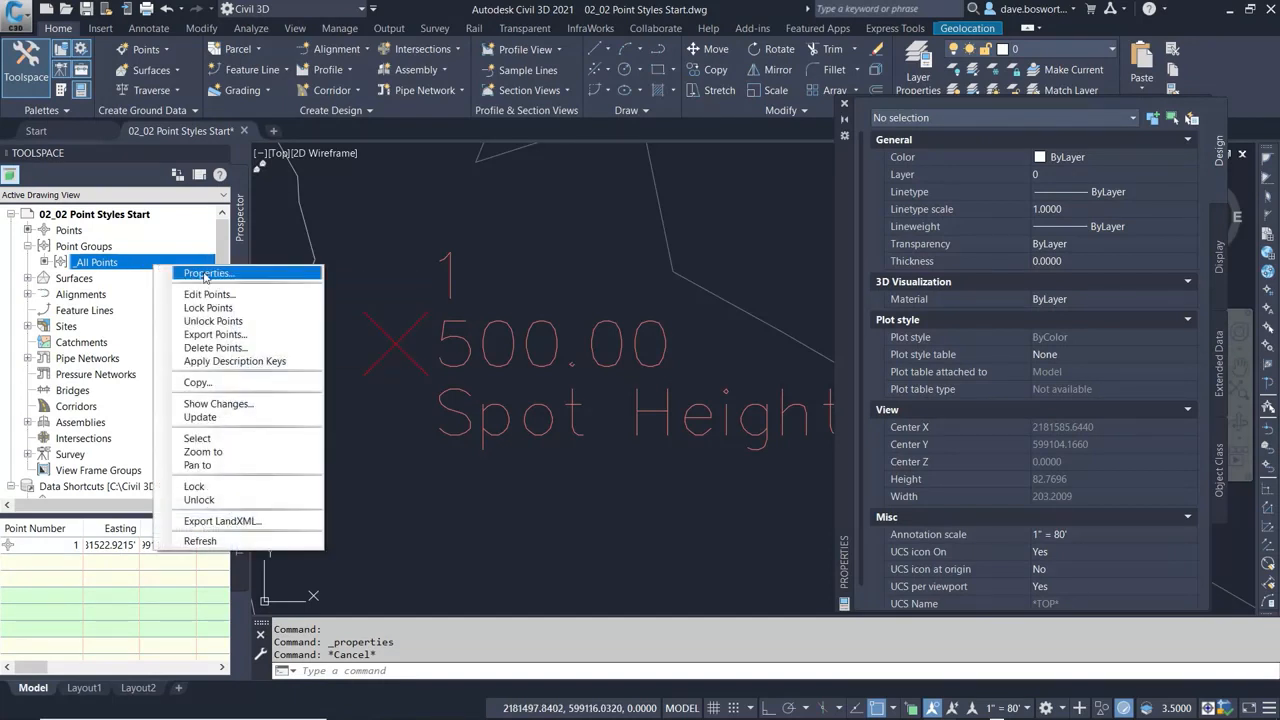
{"action": "left_click", "coordinate": [206, 273]}
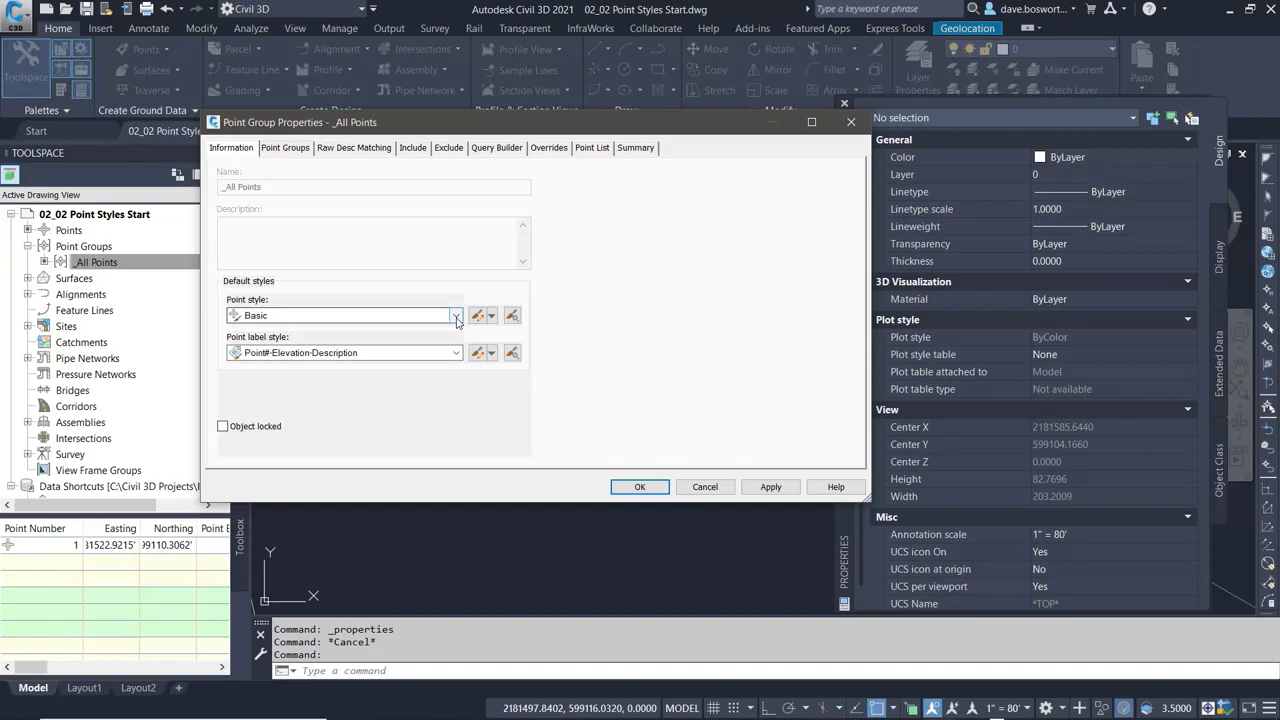
Step: Set the _All Points group's point style to Benchmark and its point label style to Elevation and Description
{"action": "left_click", "coordinate": [456, 316]}
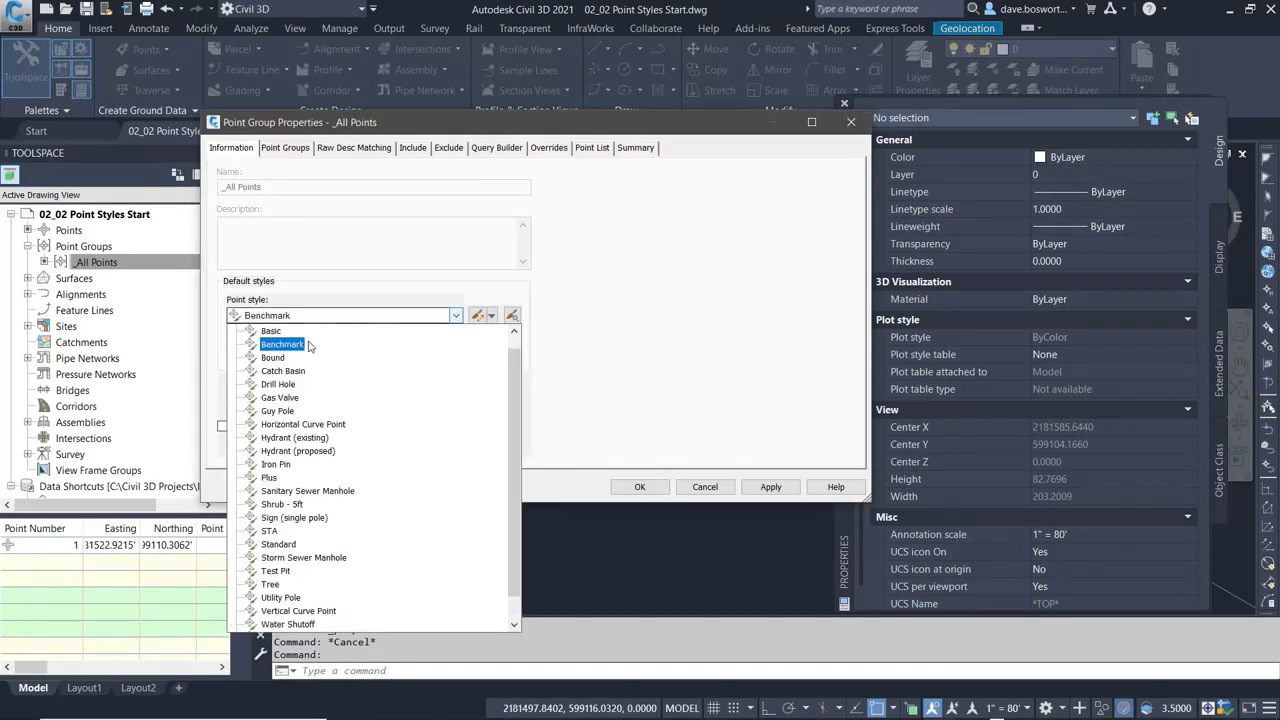
{"action": "left_click", "coordinate": [350, 347]}
{"action": "left_click", "coordinate": [351, 352]}
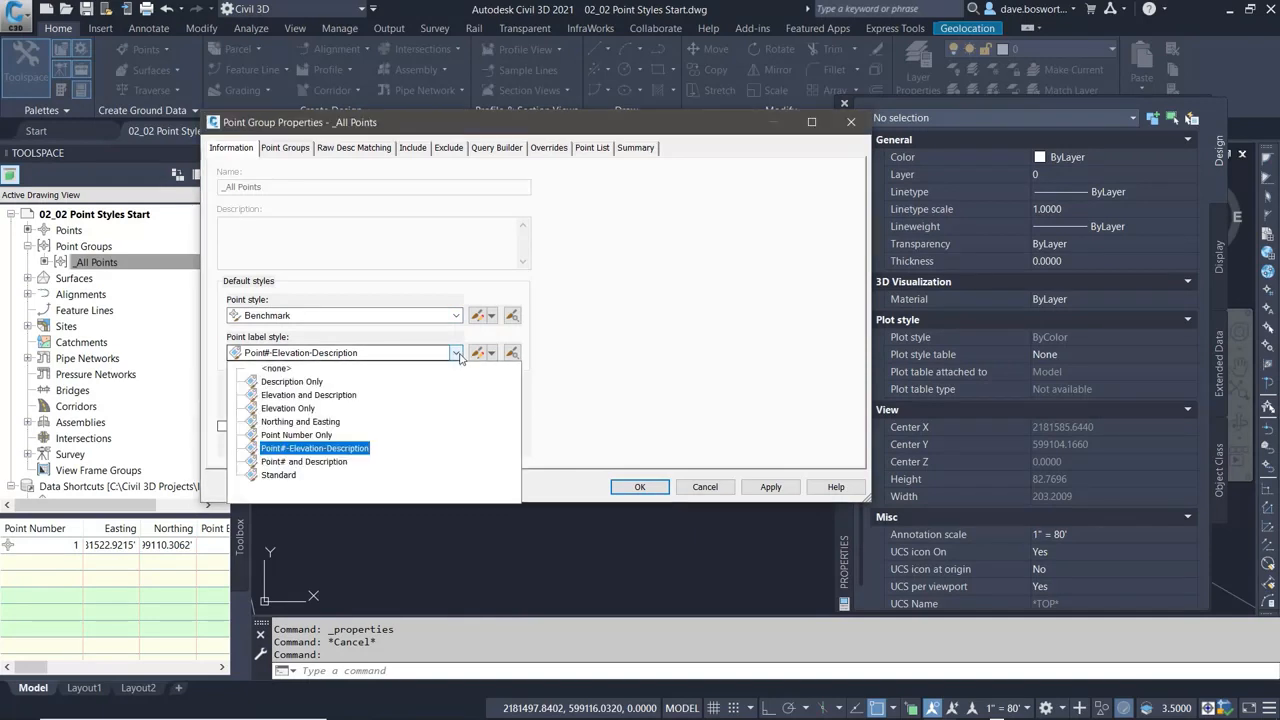
{"action": "left_click", "coordinate": [349, 394]}
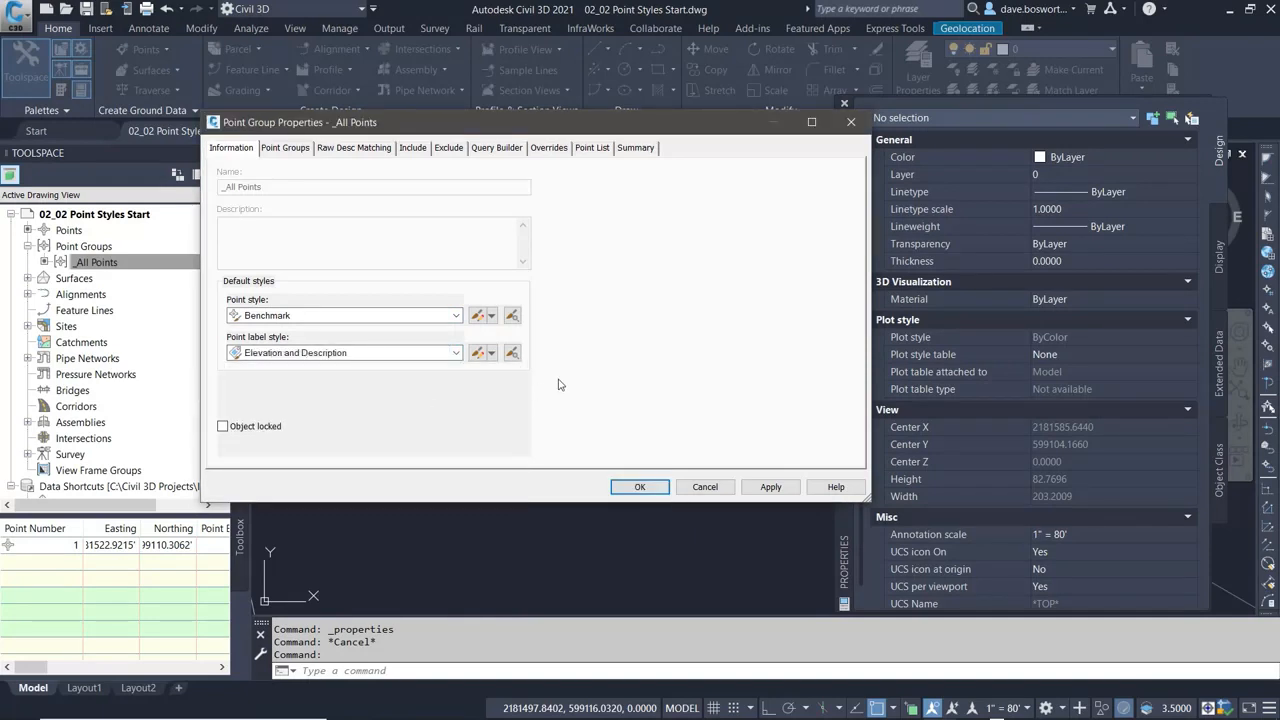
{"action": "left_click", "coordinate": [776, 488]}
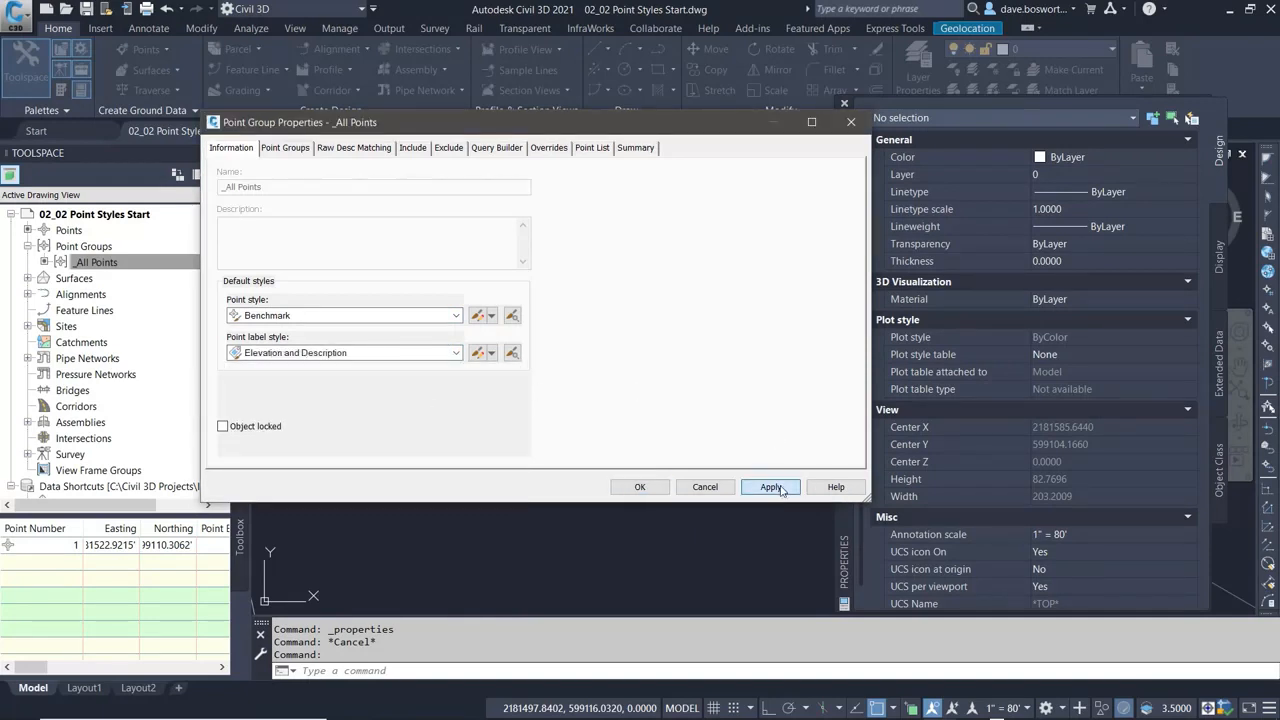
{"action": "left_click", "coordinate": [650, 488]}
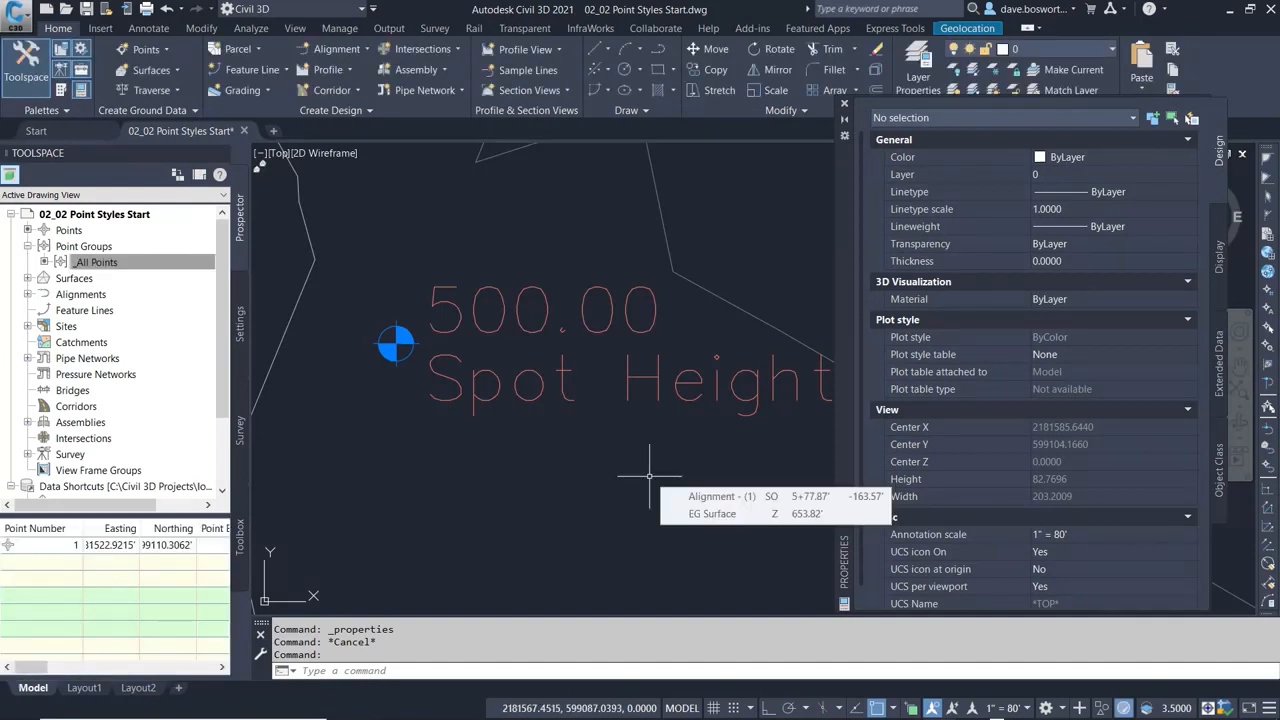
Step: Override the Spot Height point's own style with Bound and its label style with Elevation Only, and deselect it
{"action": "middle_click_drag", "start_coordinate": [648, 477], "coordinate": [592, 493]}
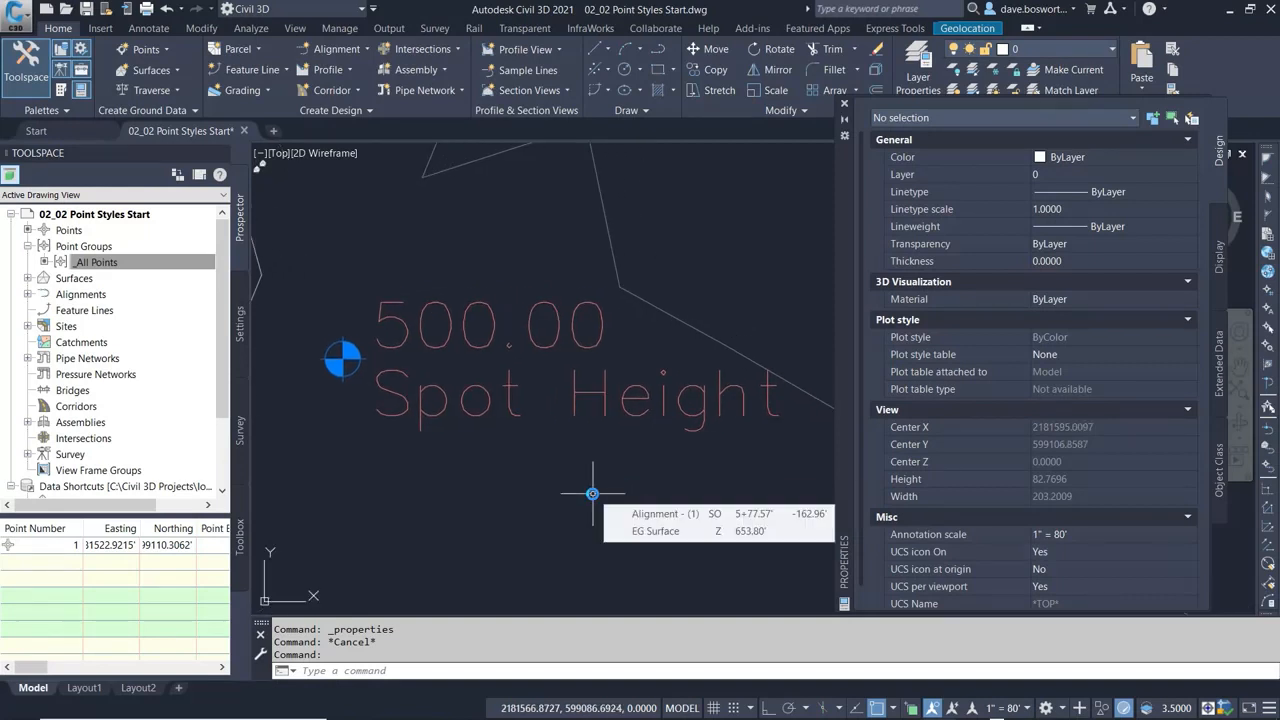
{"action": "left_click", "coordinate": [344, 360]}
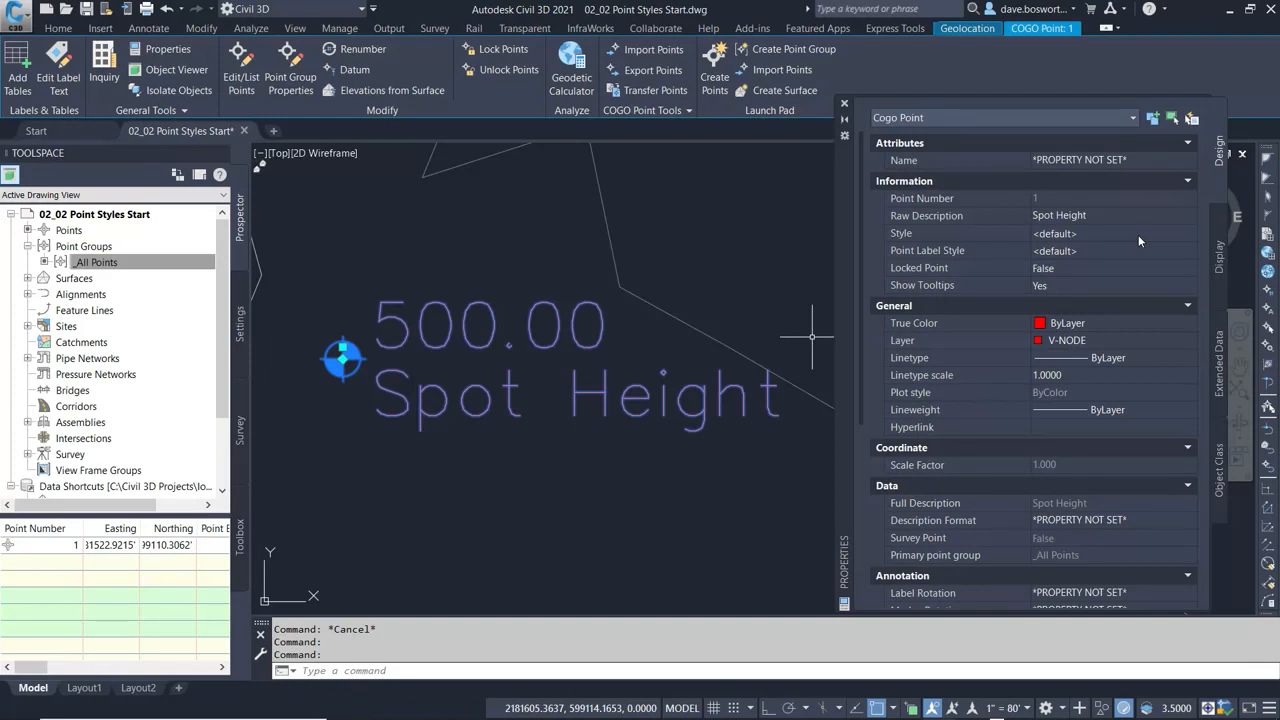
{"action": "left_click", "coordinate": [1138, 236]}
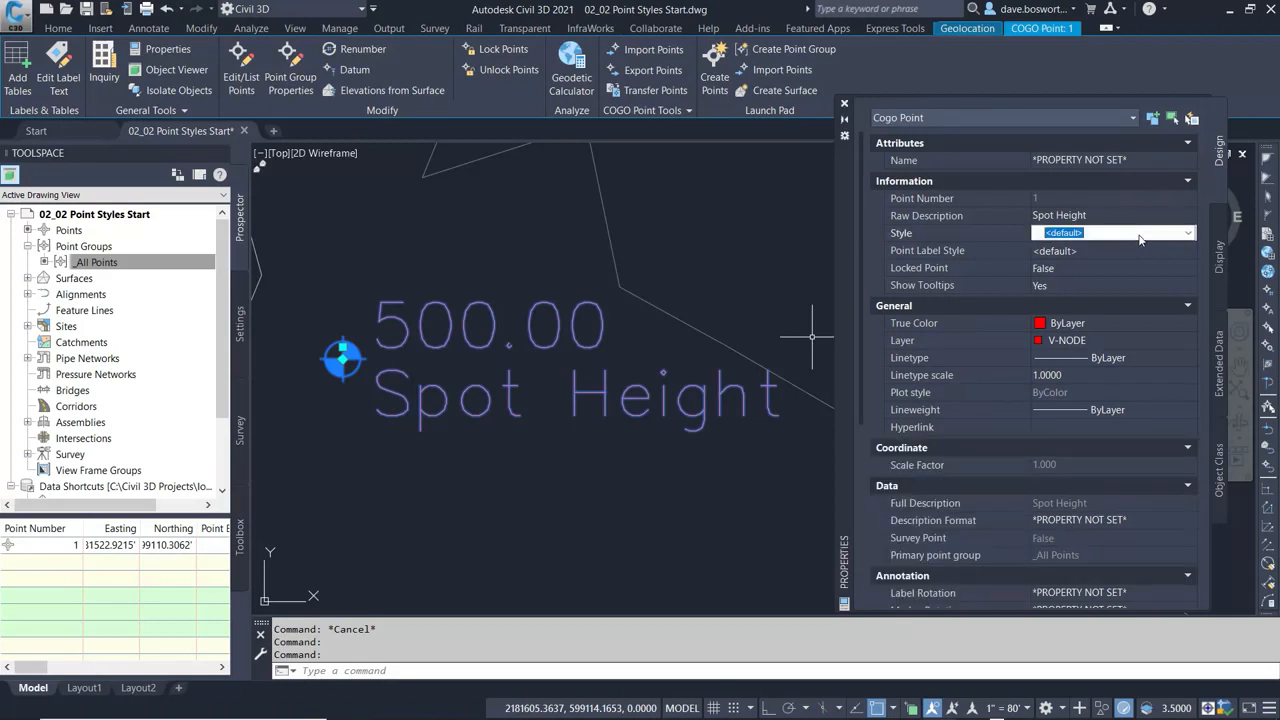
{"action": "left_click", "coordinate": [1140, 235]}
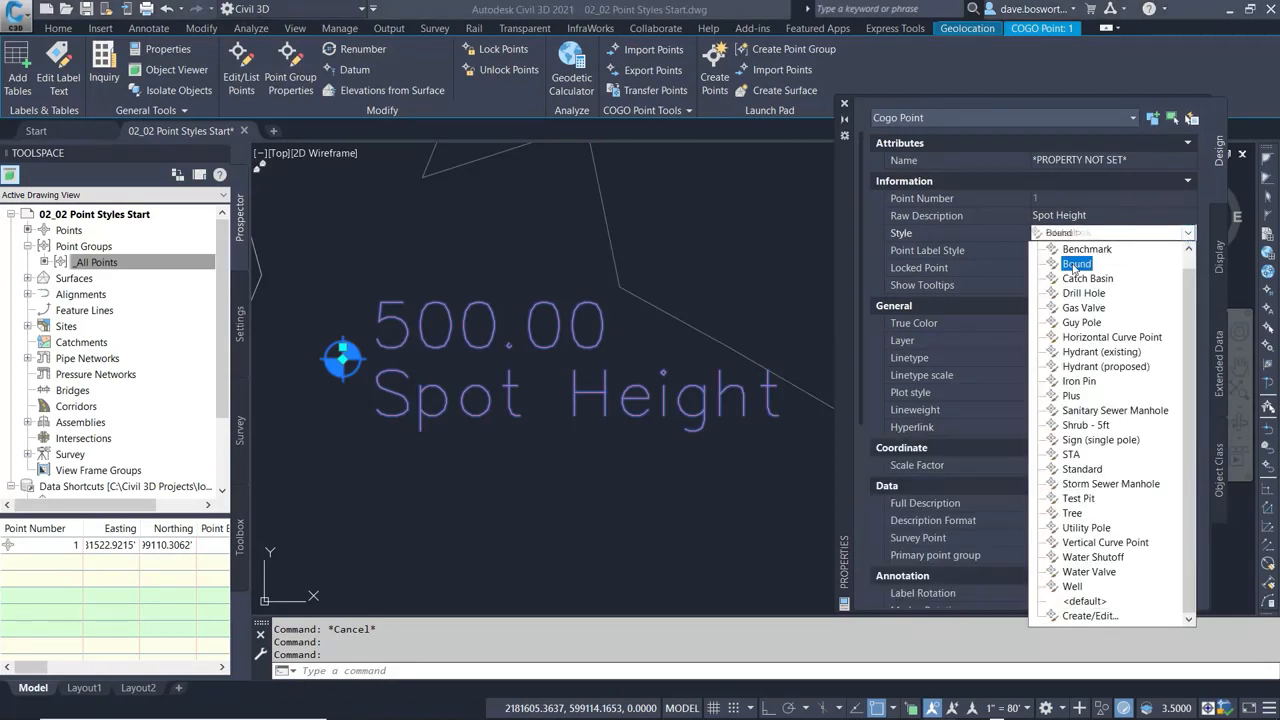
{"action": "left_click", "coordinate": [1128, 263]}
{"action": "left_click", "coordinate": [1132, 254]}
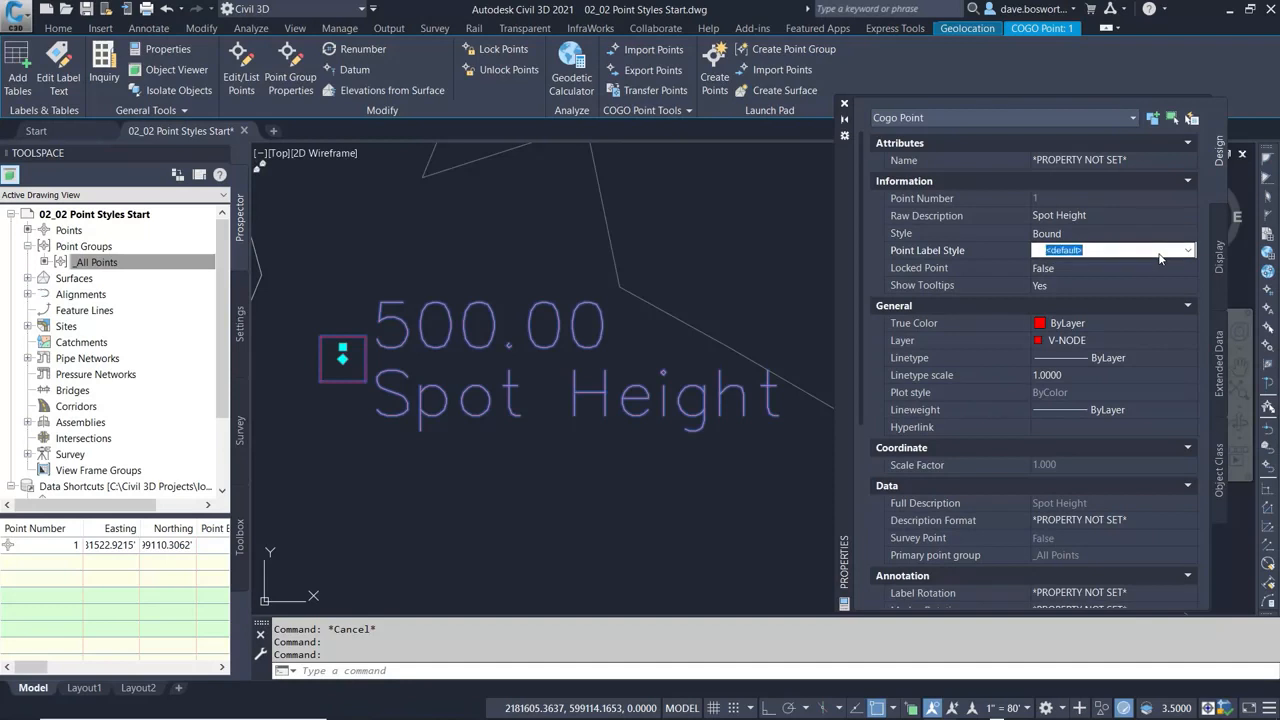
{"action": "left_click", "coordinate": [1133, 256]}
{"action": "left_click", "coordinate": [1063, 293]}
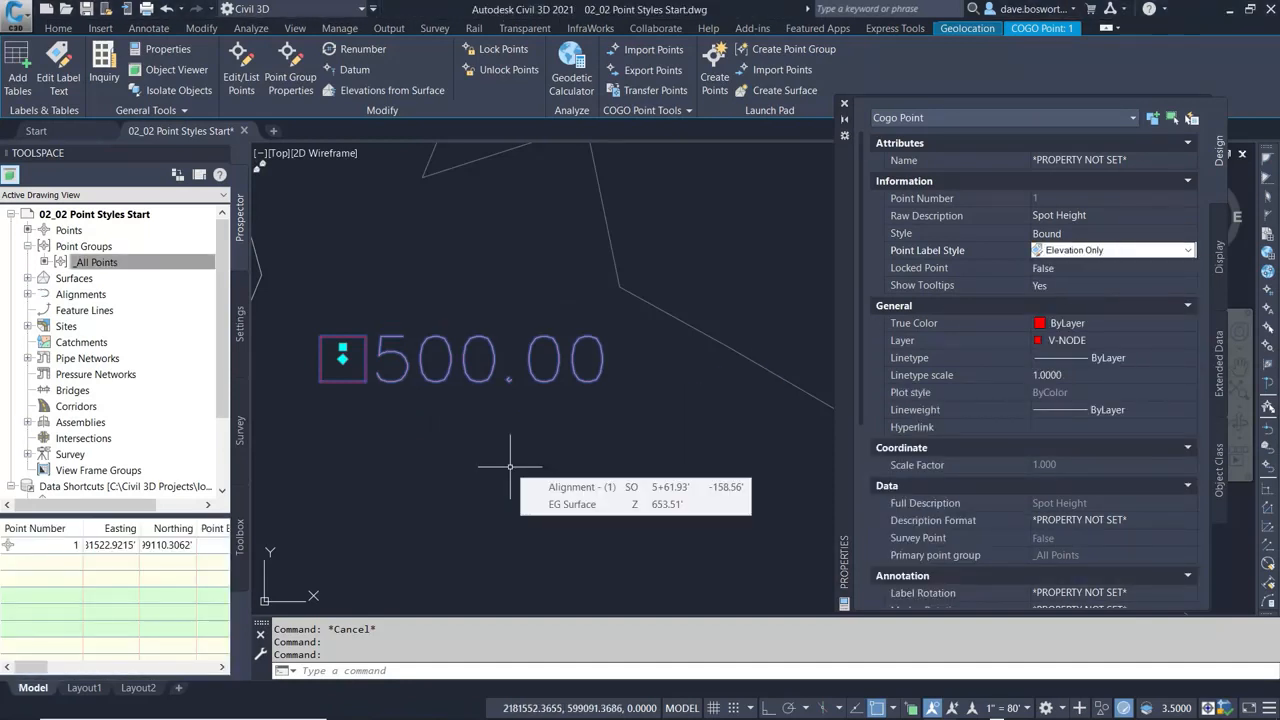
{"action": "key", "text": "Escape"}
{"action": "key", "text": "Escape"}
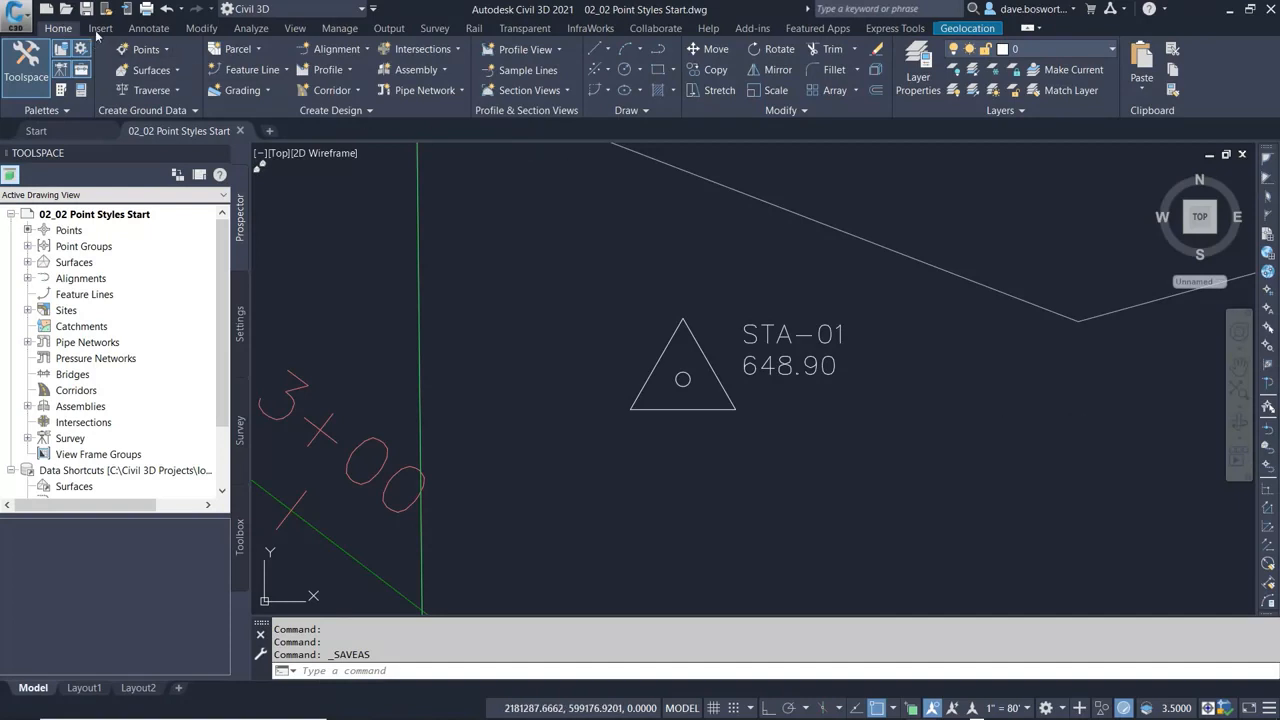
Step: Create a manual COGO point at the centre of the STA-01 triangle with description STA01 and elevation 648.90'
{"action": "left_click", "coordinate": [166, 50]}
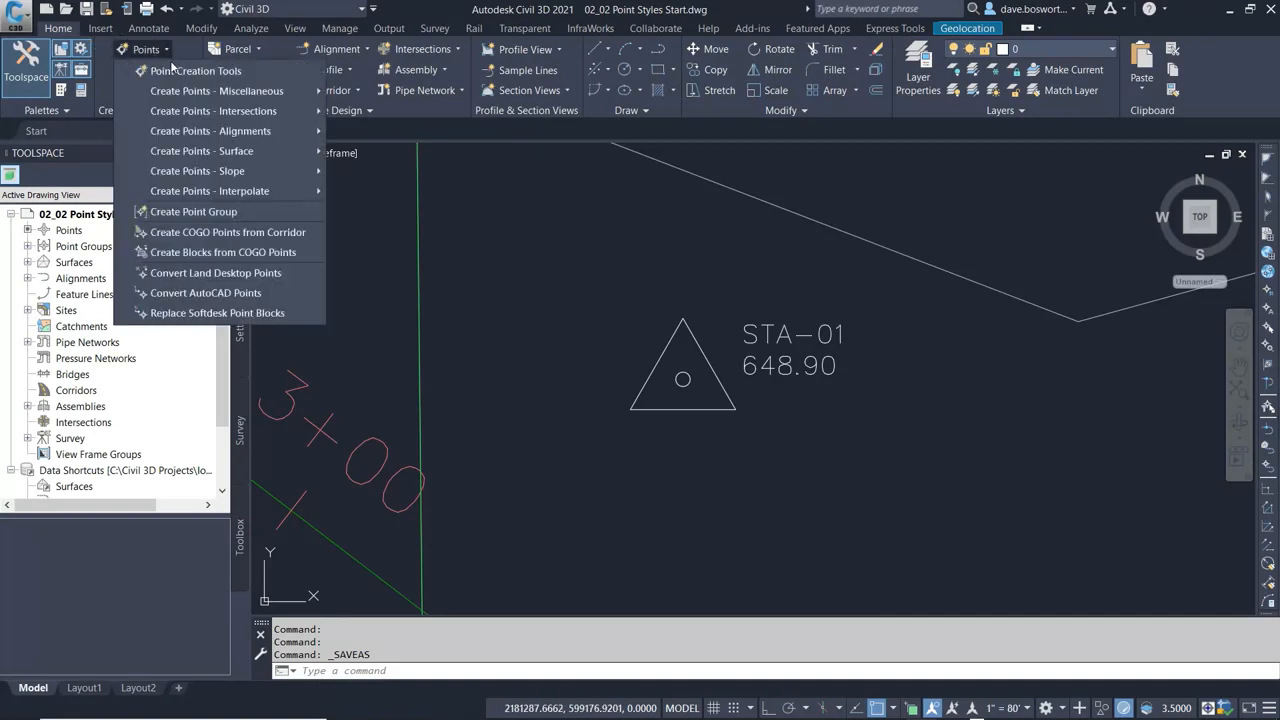
{"action": "left_click", "coordinate": [178, 72]}
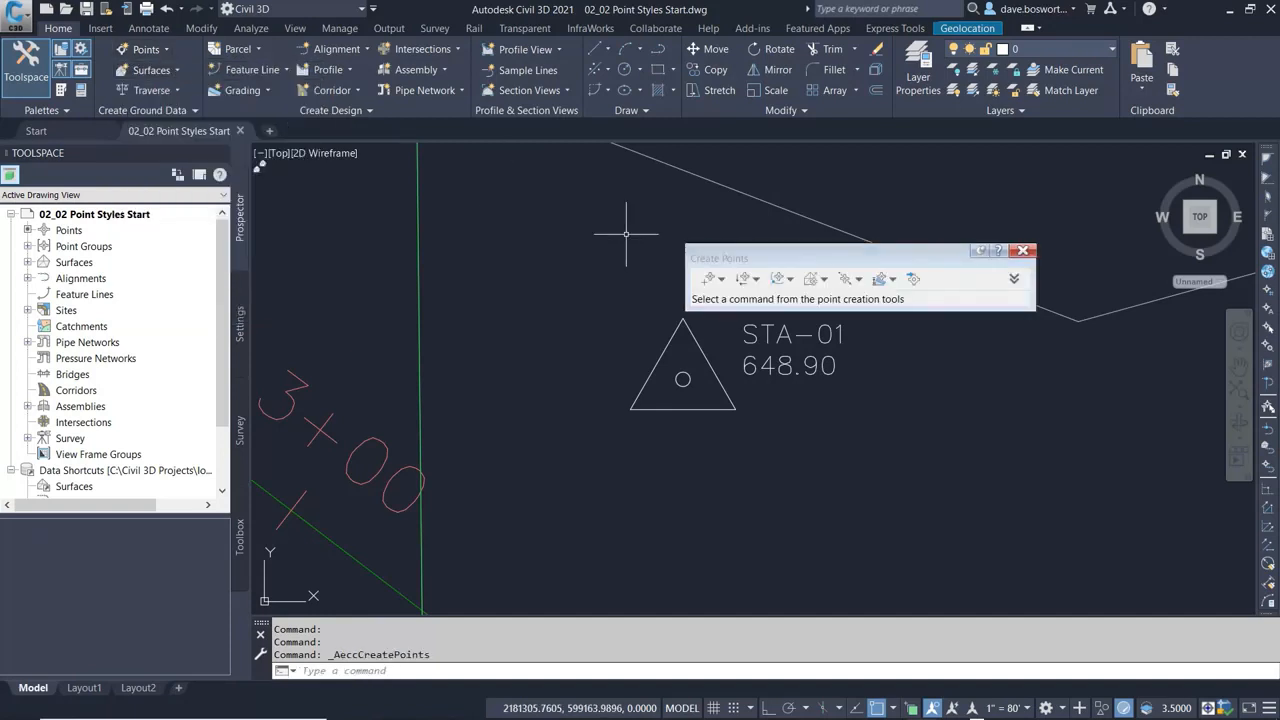
{"action": "left_click_drag", "start_coordinate": [745, 260], "coordinate": [587, 178]}
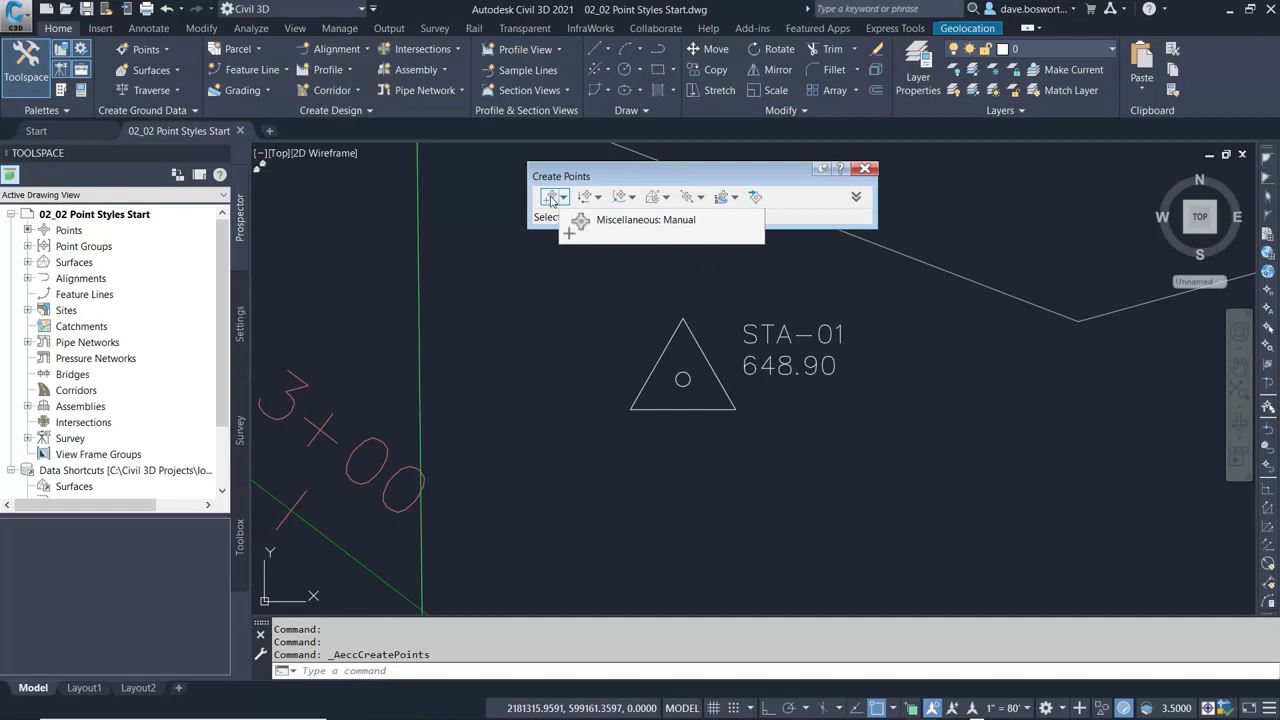
{"action": "left_click", "coordinate": [555, 203]}
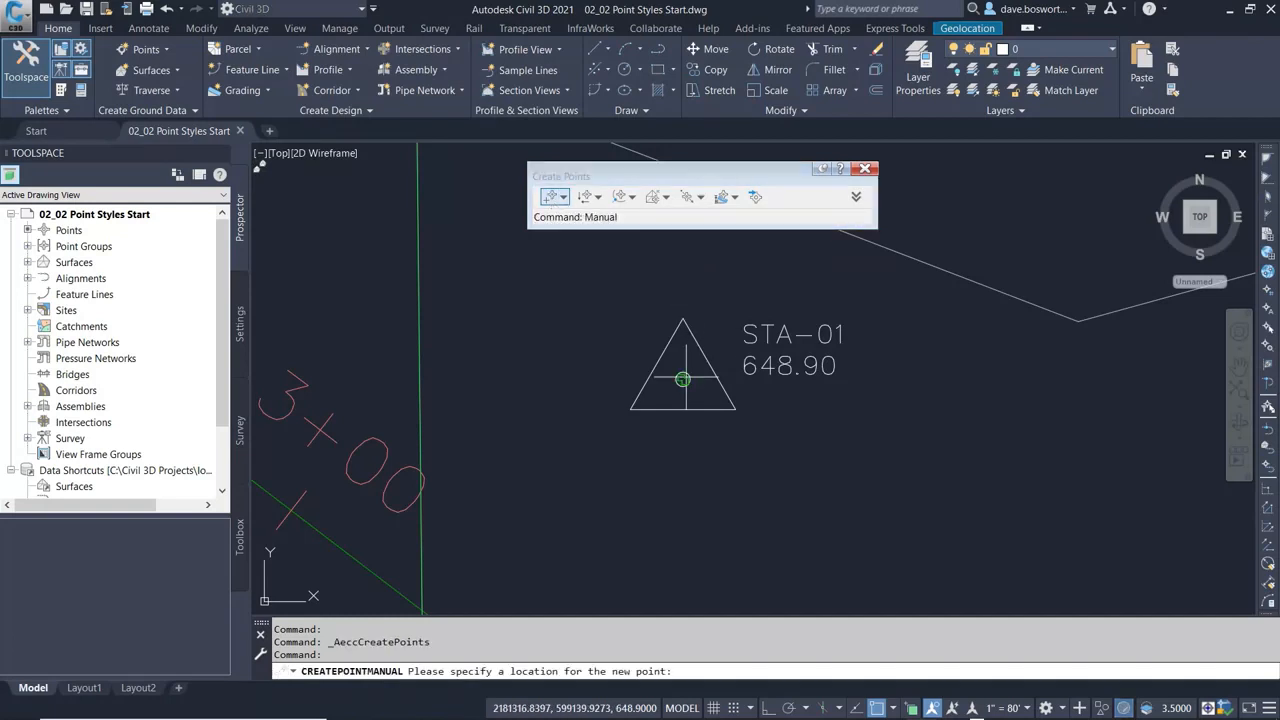
{"action": "left_click", "coordinate": [683, 379]}
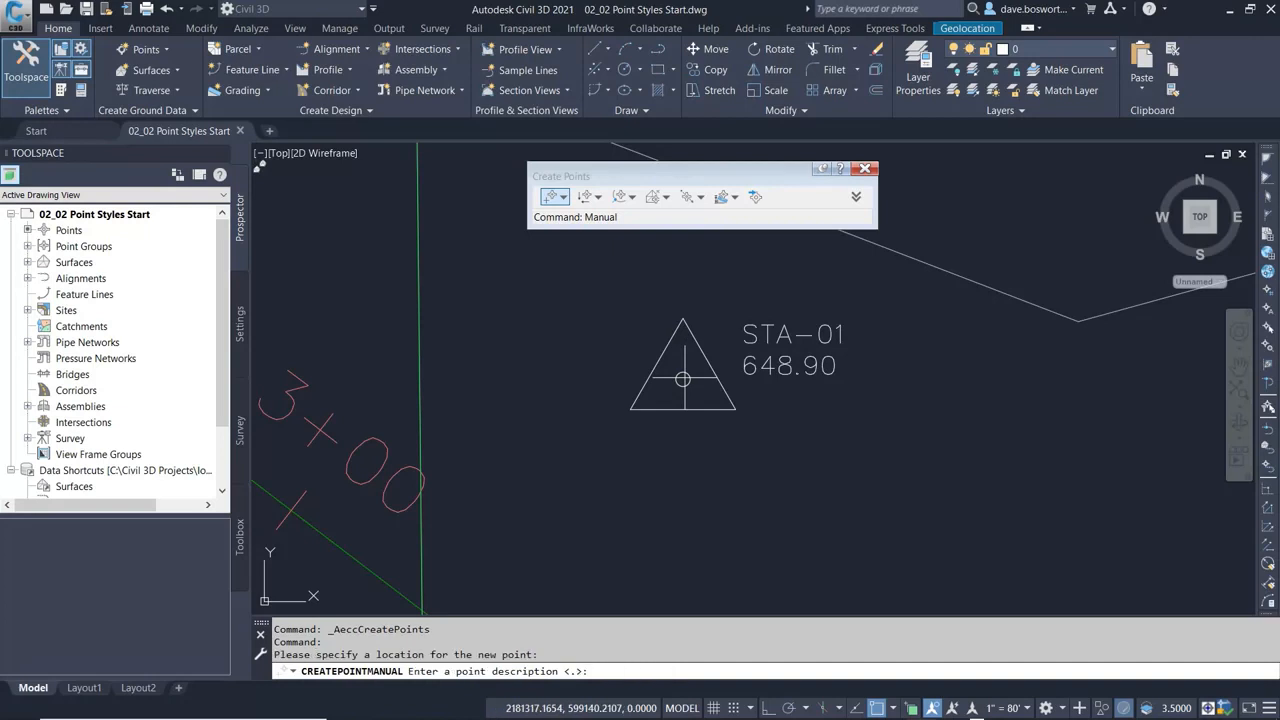
{"action": "type", "text": "STA01"}
{"action": "key", "text": "Return"}
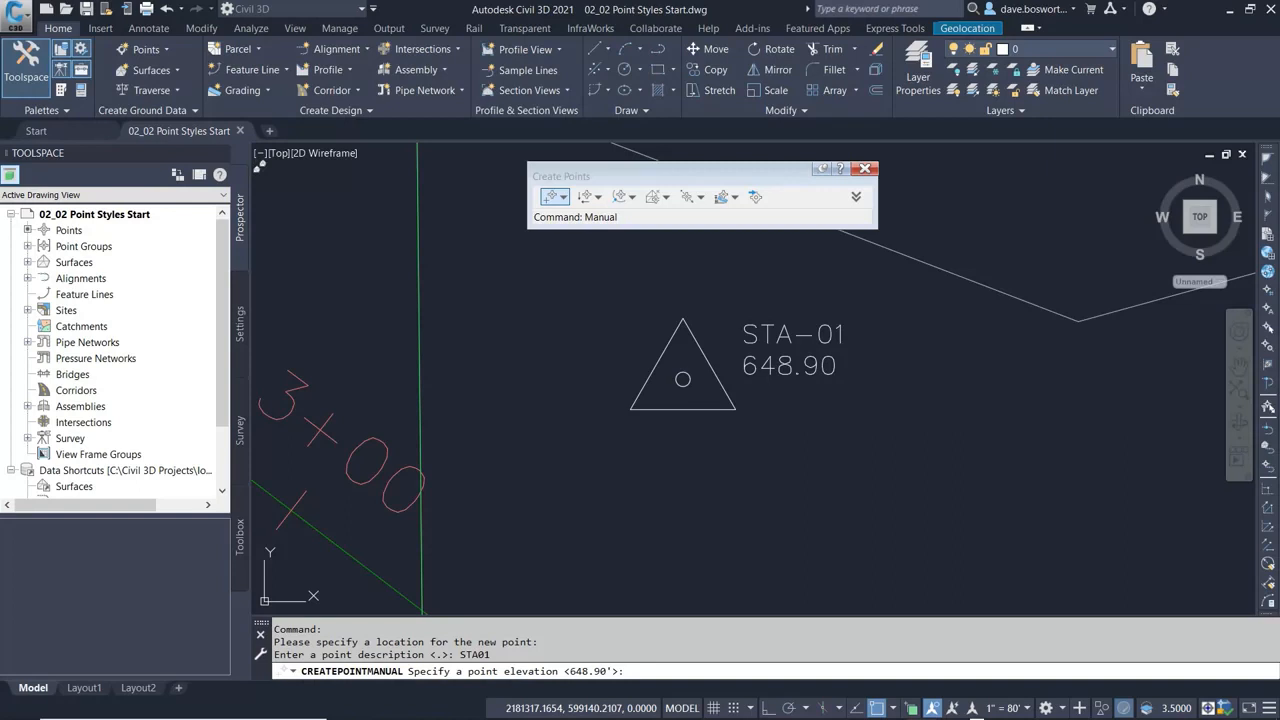
{"action": "key", "text": "Return"}
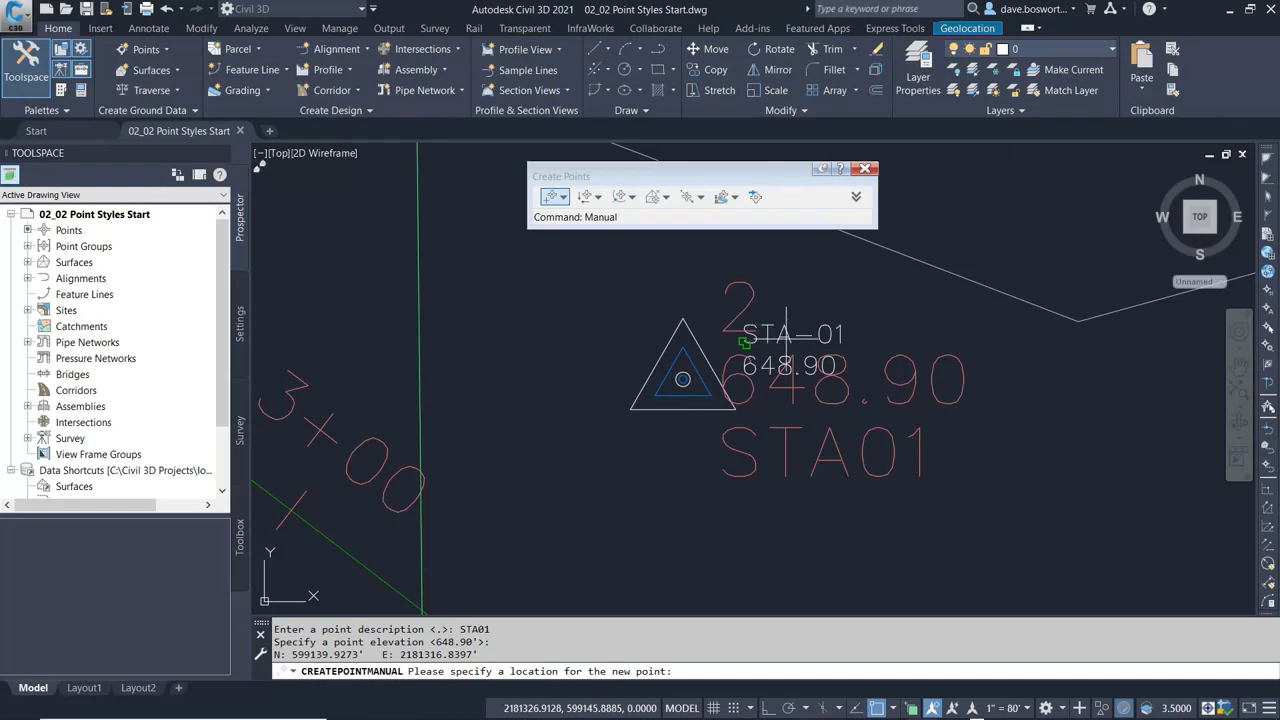
{"action": "key", "text": "Escape"}
Step: Erase the original STA-01 triangle symbol and its text, and close the point creation tools
{"action": "key", "text": "Delete"}
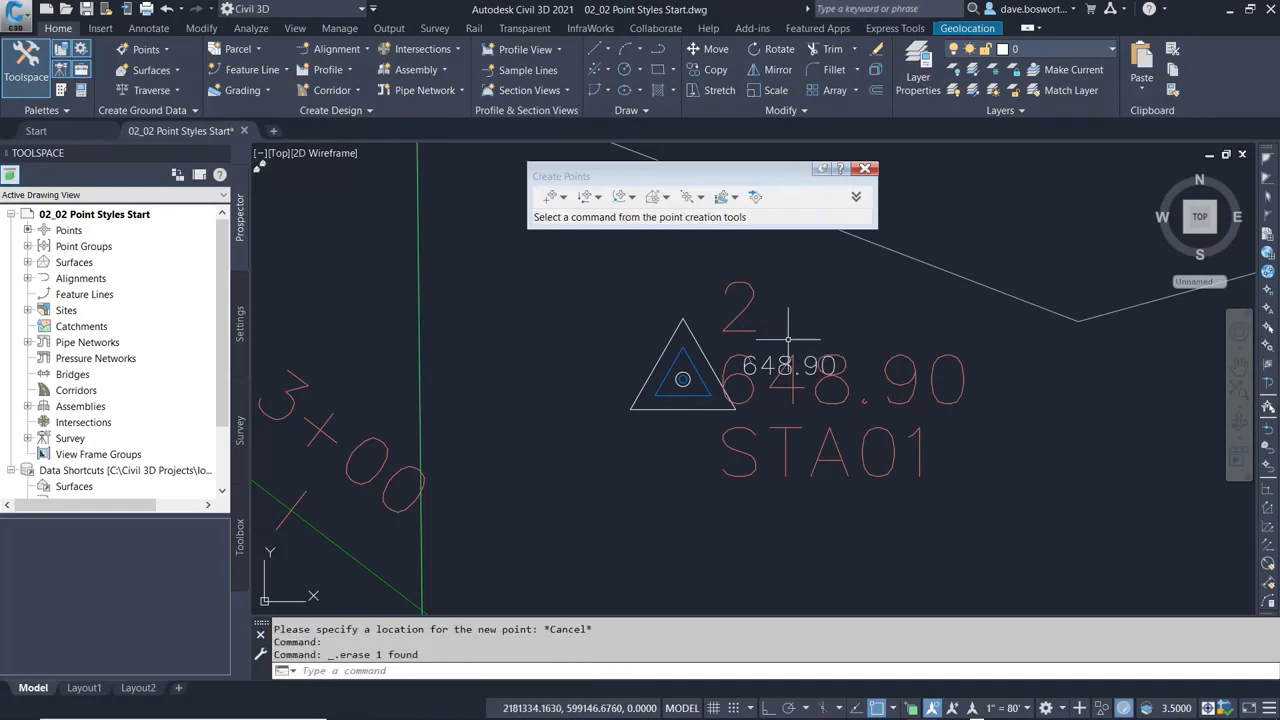
{"action": "left_click", "coordinate": [705, 356]}
{"action": "key", "text": "Delete"}
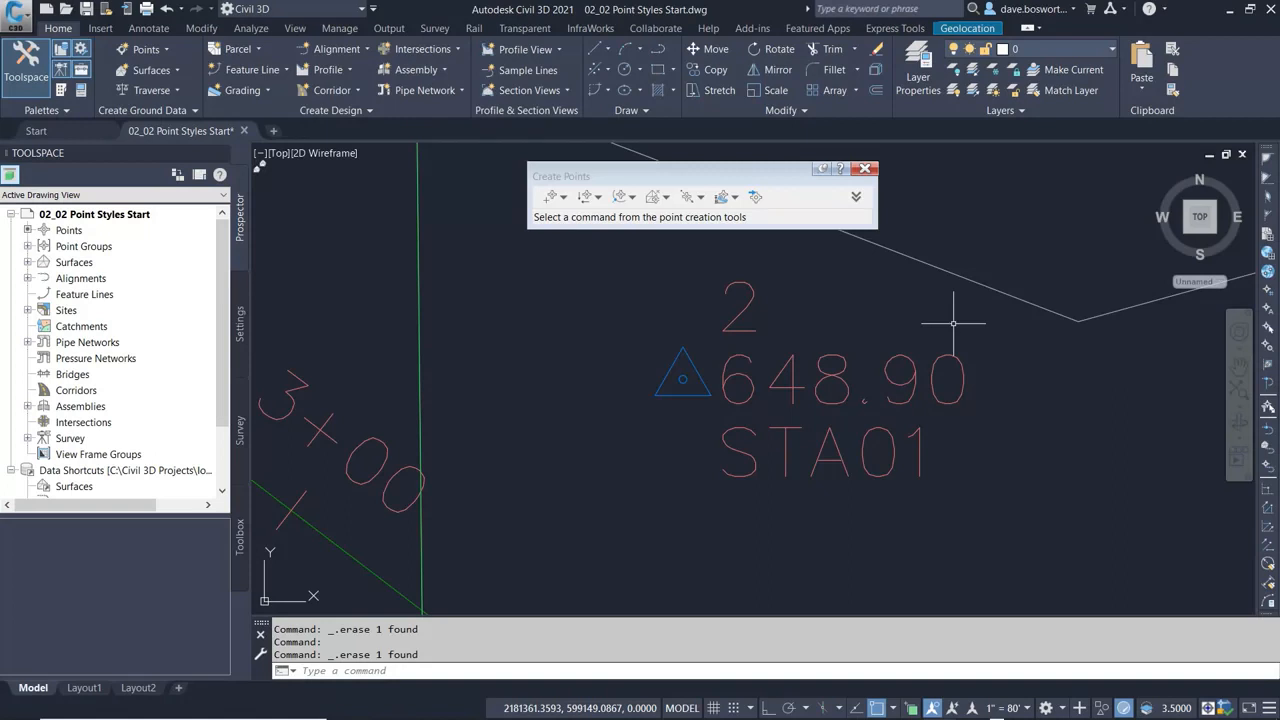
{"action": "left_click", "coordinate": [861, 169]}
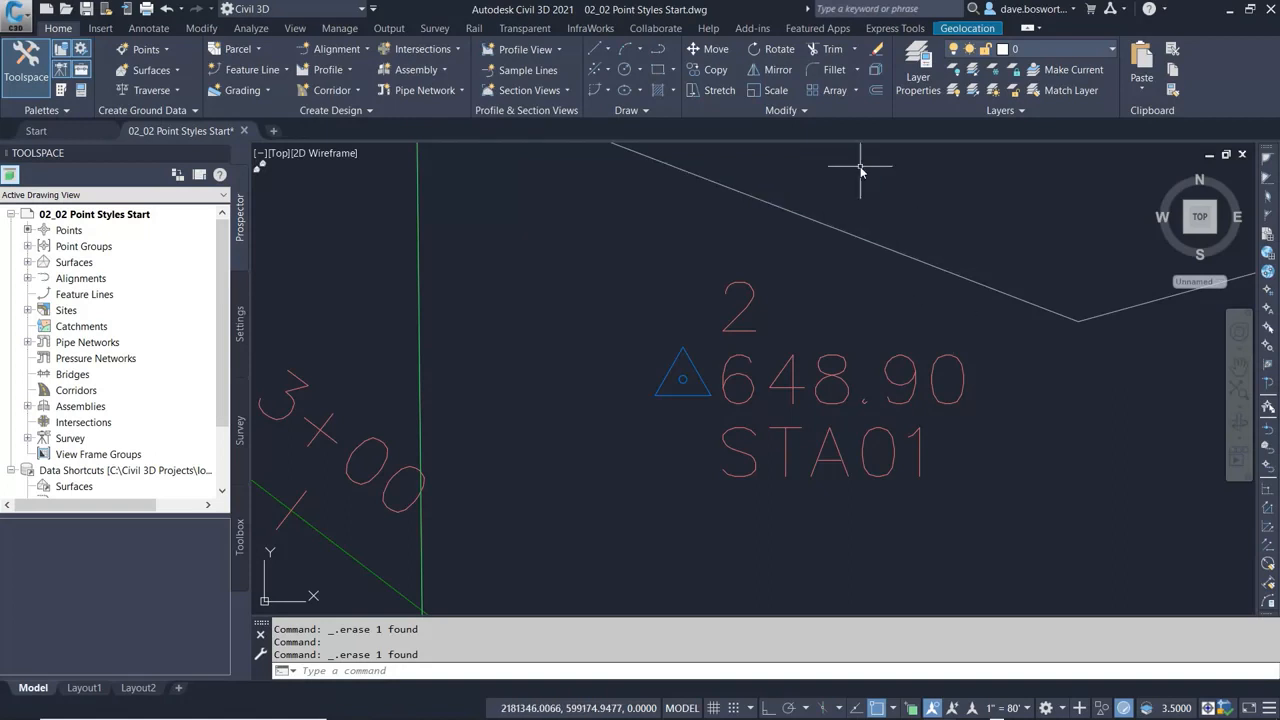
Step: Open the Civil 3D description key set for key editing and view its codes, styles and label styles
{"action": "left_click", "coordinate": [239, 306]}
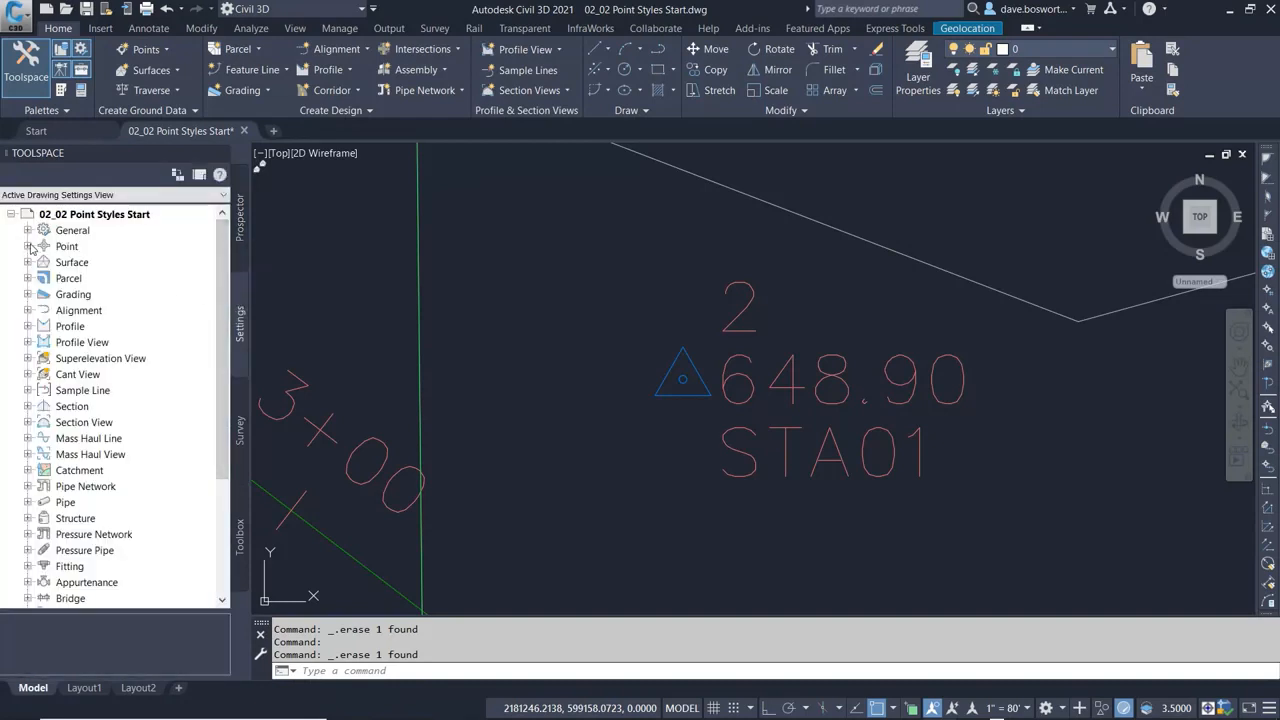
{"action": "left_click", "coordinate": [28, 246]}
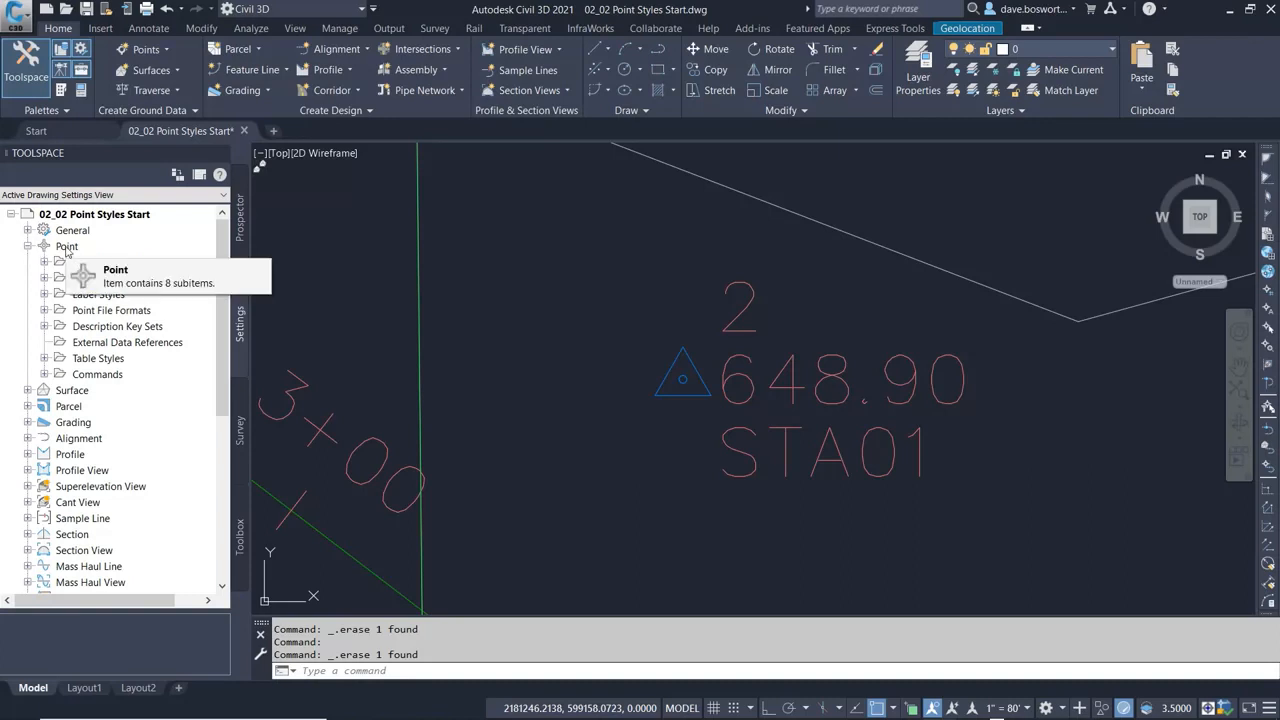
{"action": "left_click", "coordinate": [44, 326]}
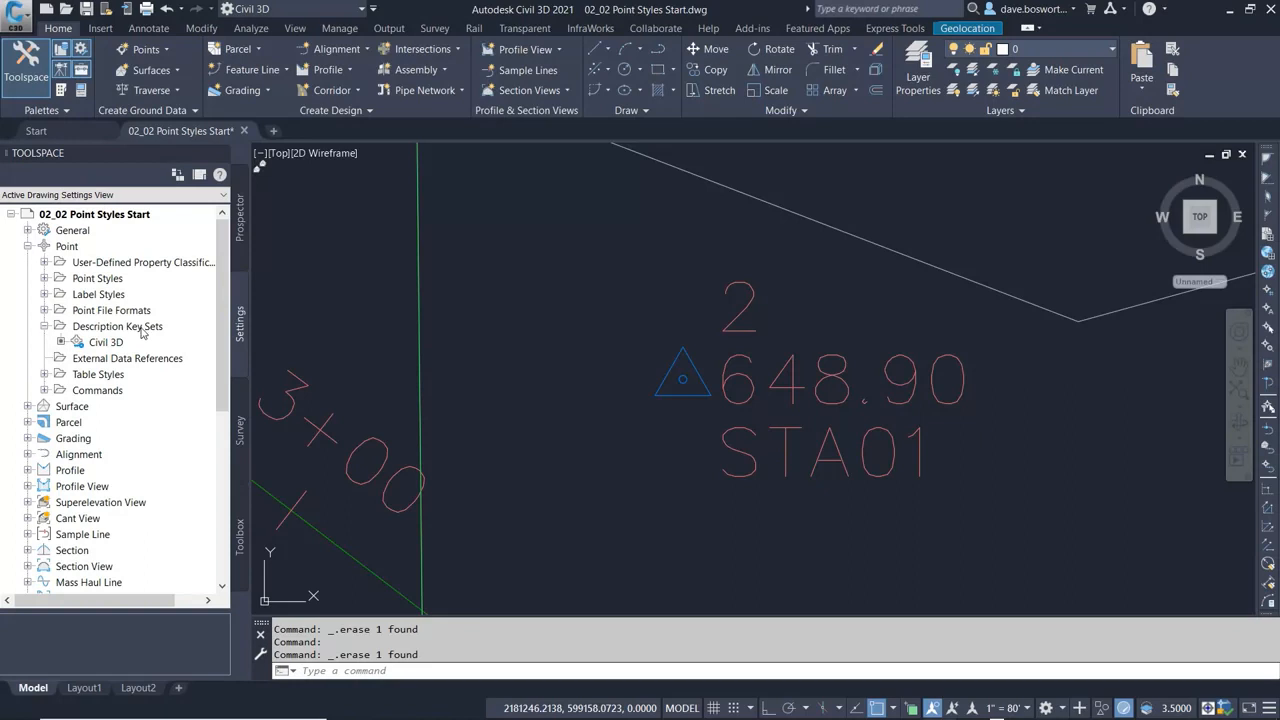
{"action": "left_click", "coordinate": [118, 346]}
{"action": "right_click", "coordinate": [137, 347]}
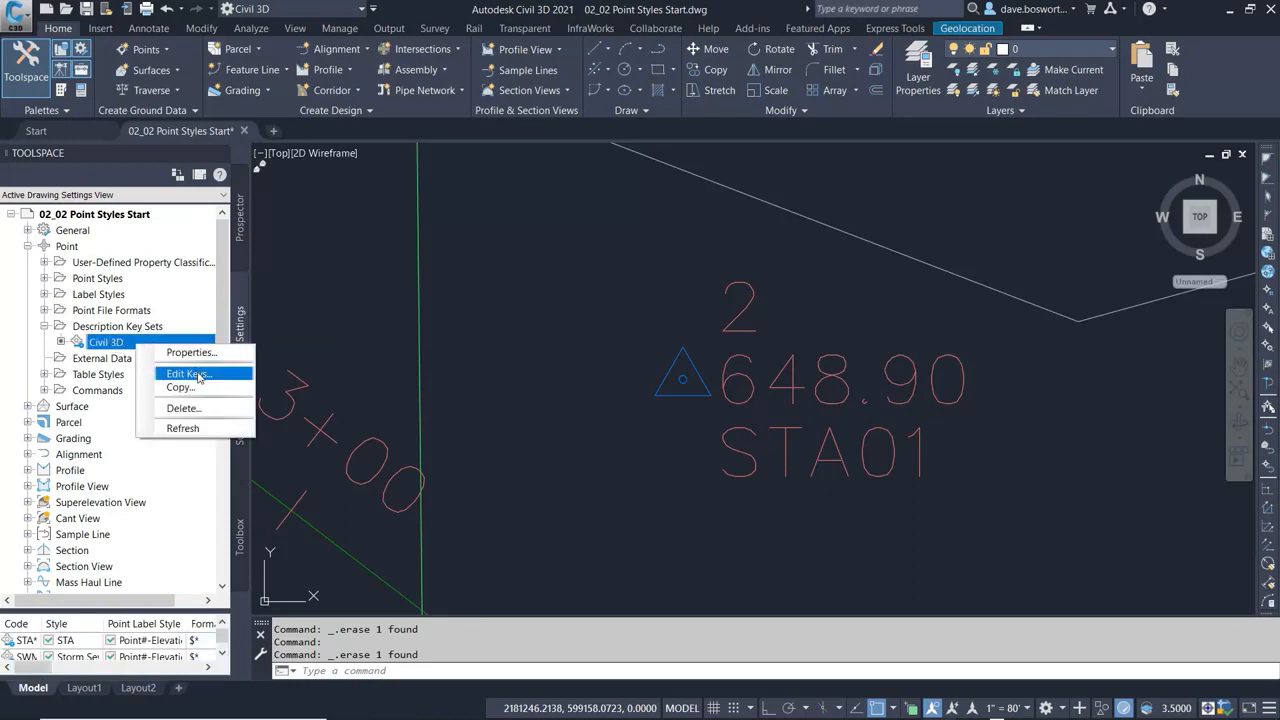
{"action": "left_click", "coordinate": [199, 376]}
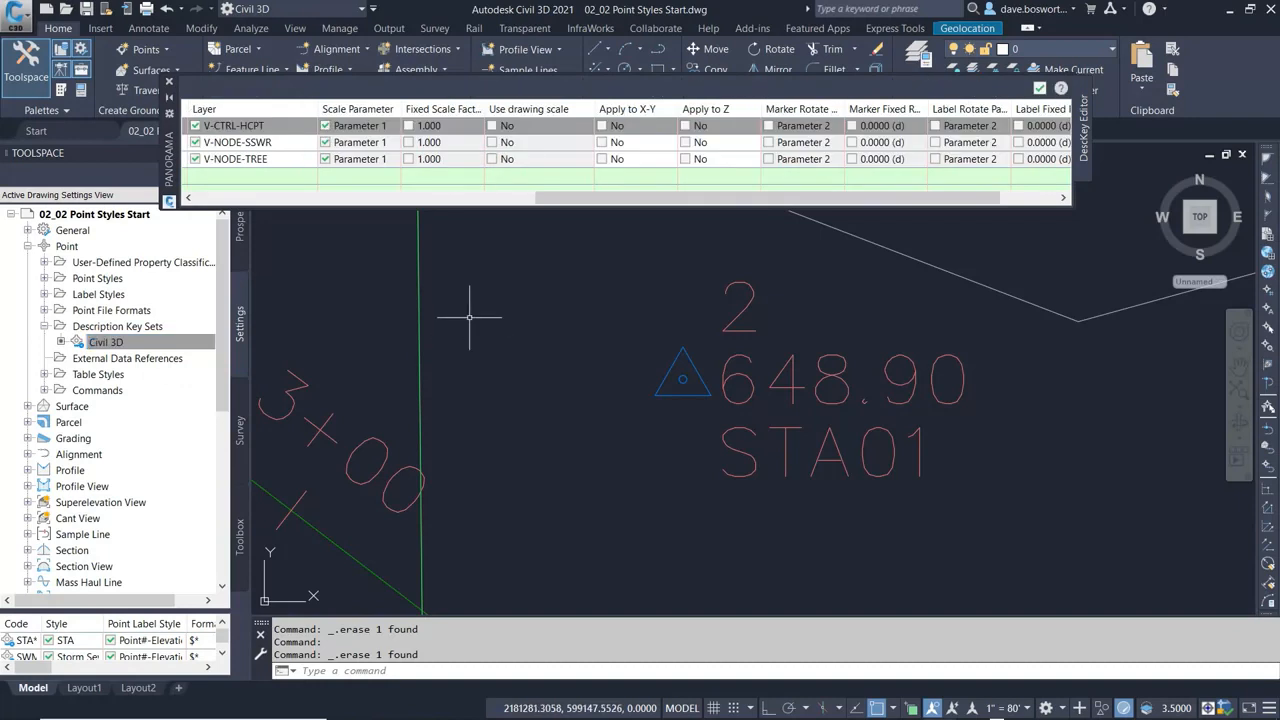
{"action": "left_click", "coordinate": [290, 197]}
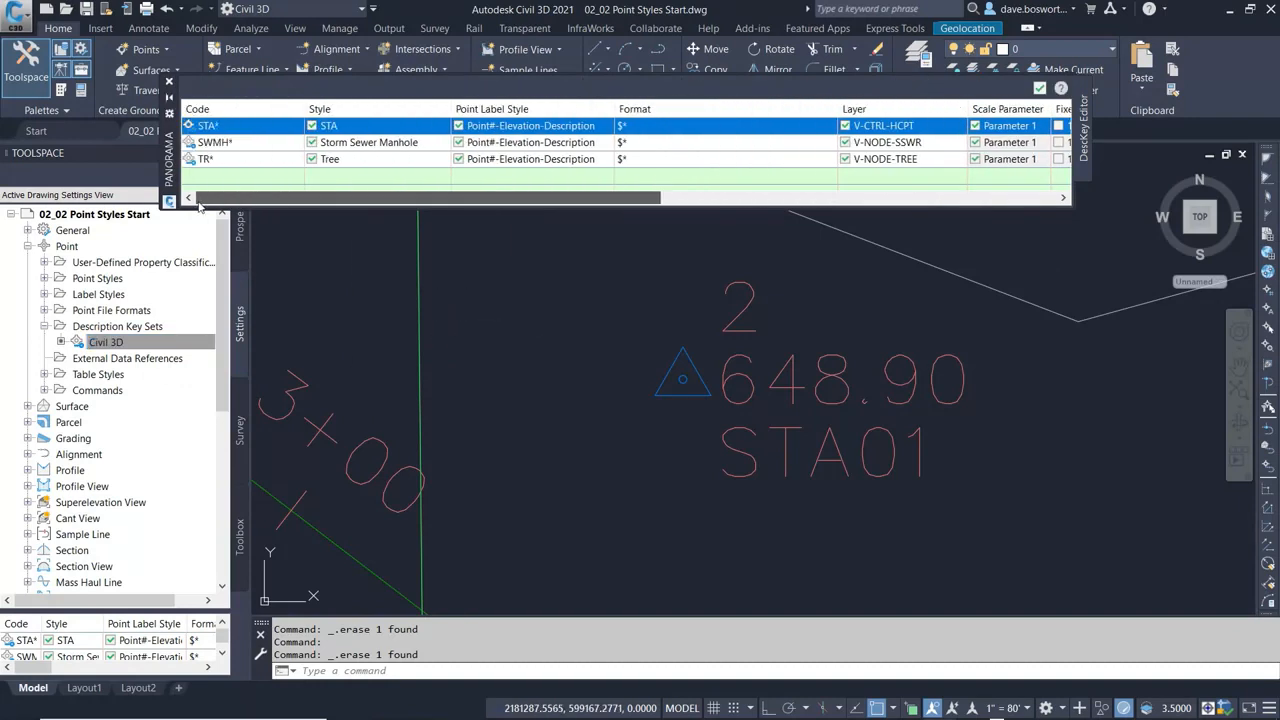